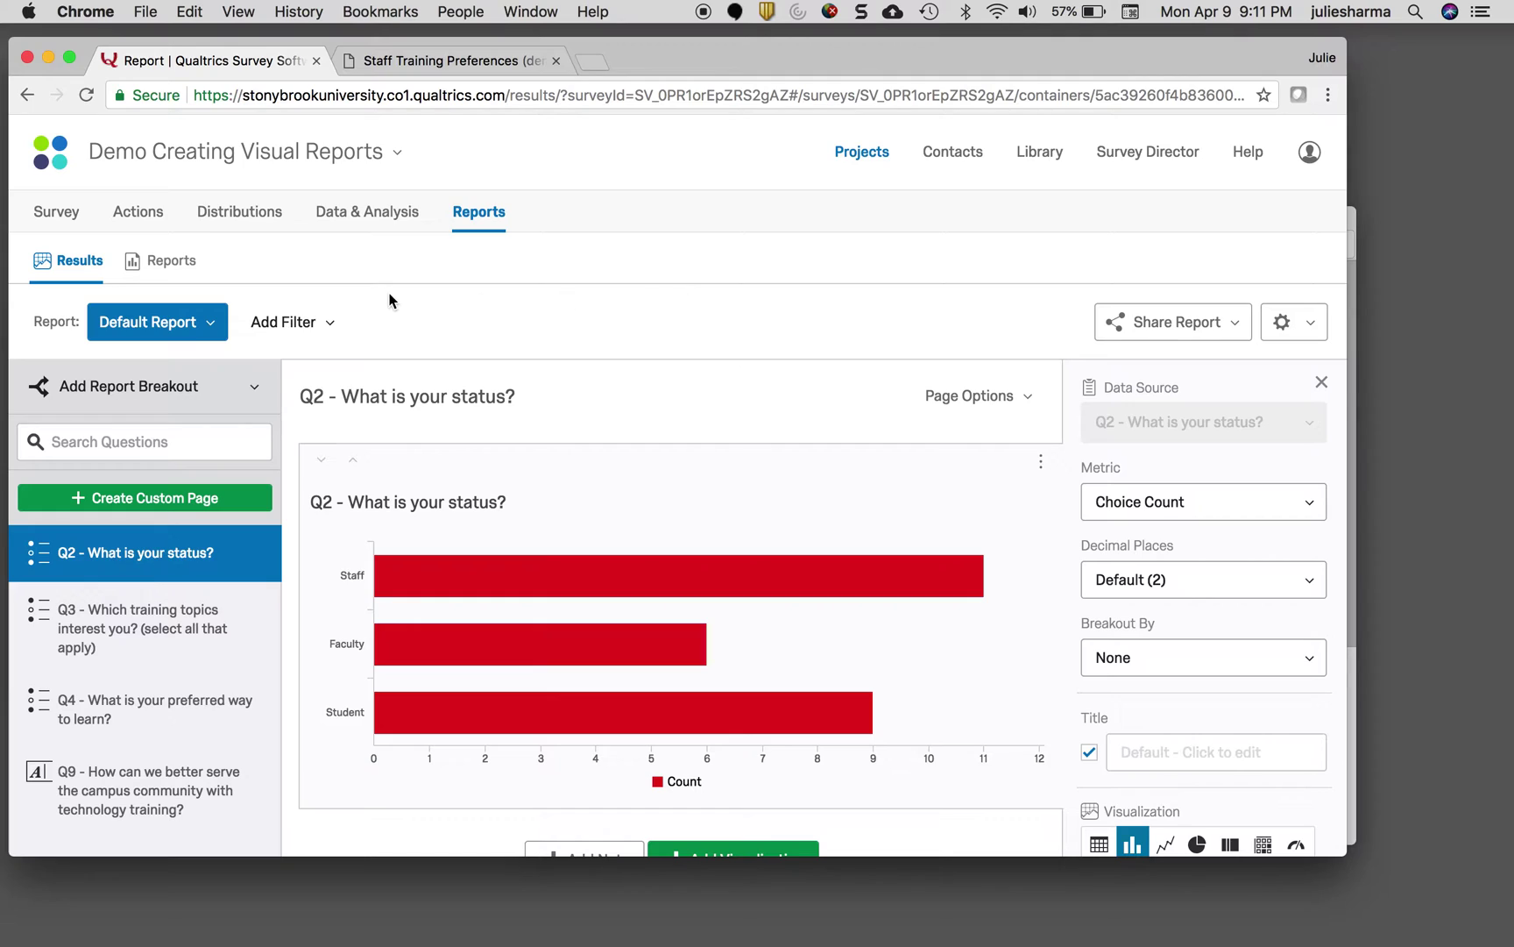
# Create a new report from the report list, typing the name 'Staff Reoort'
pyautogui.click(208, 324)
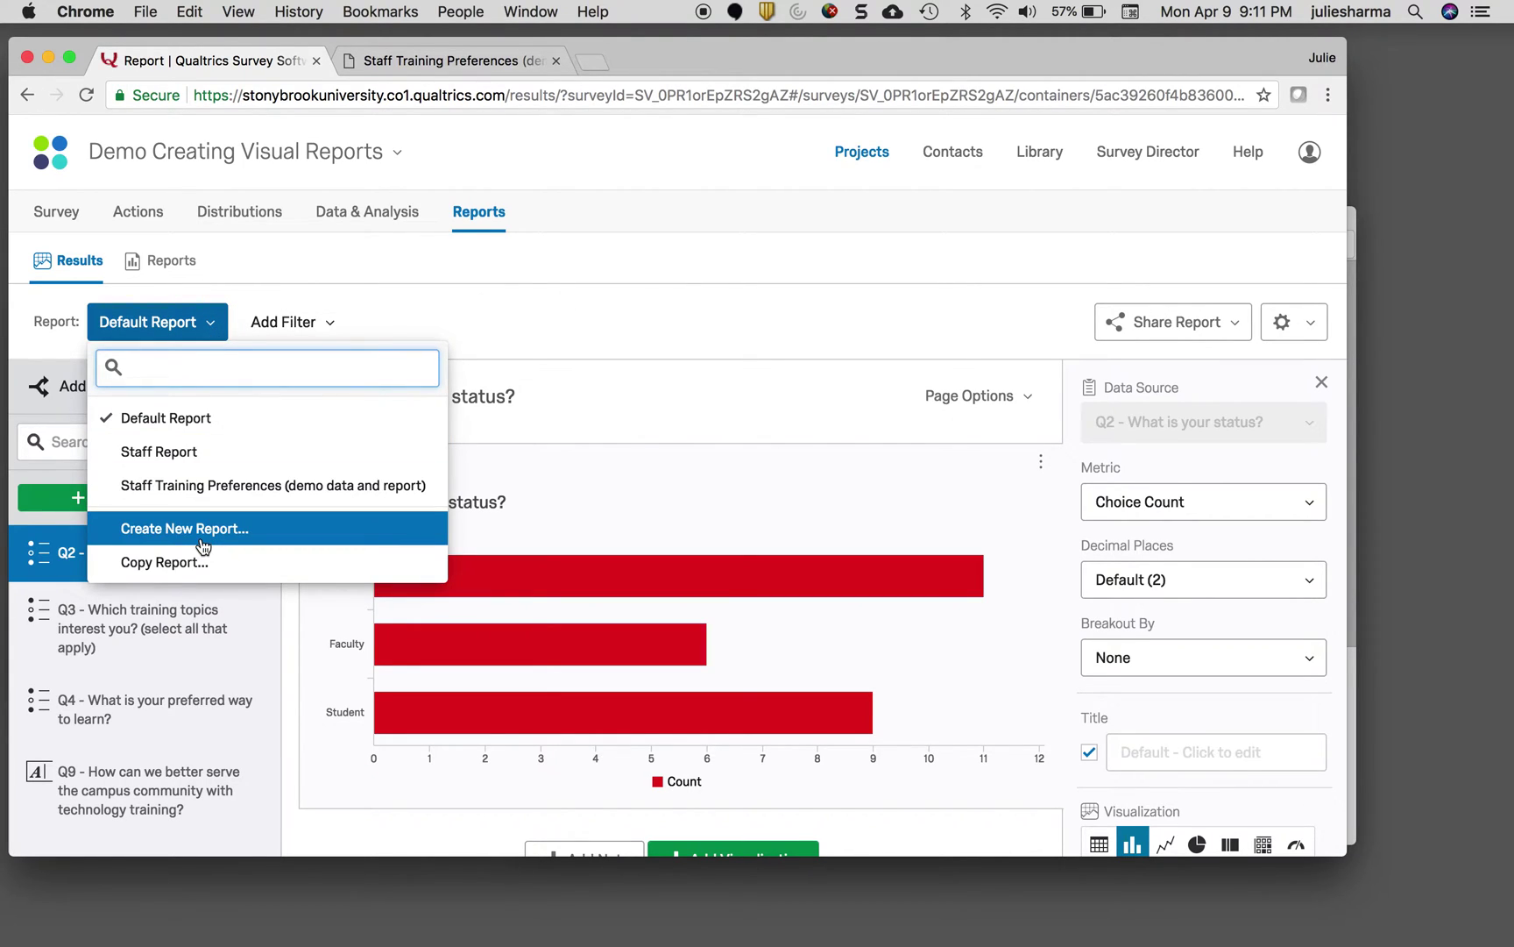
pyautogui.click(176, 338)
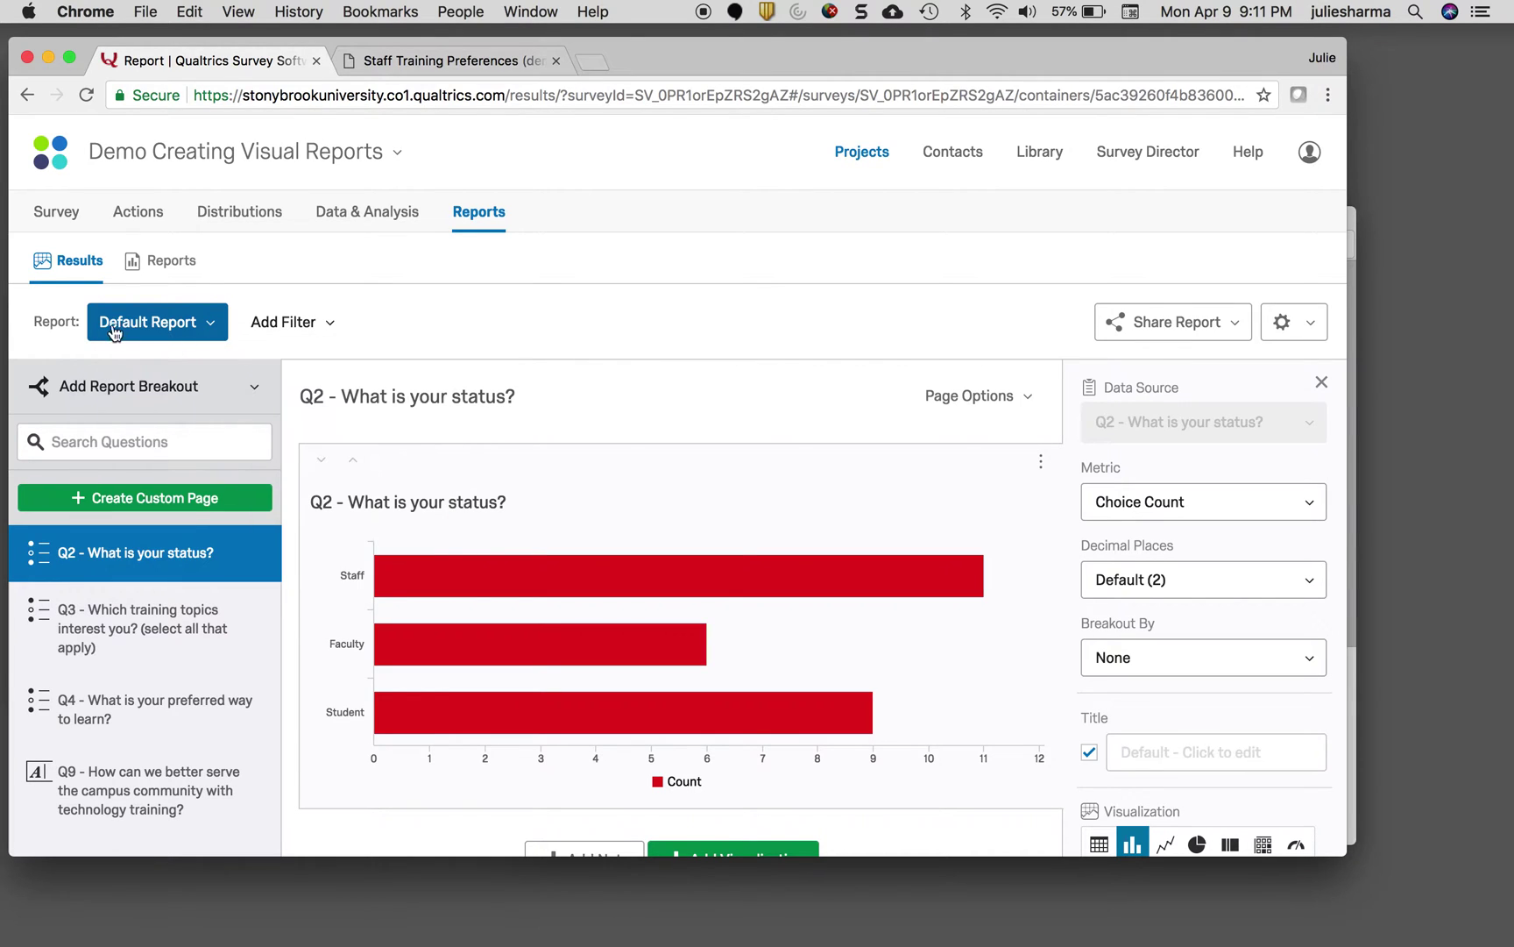
pyautogui.click(145, 329)
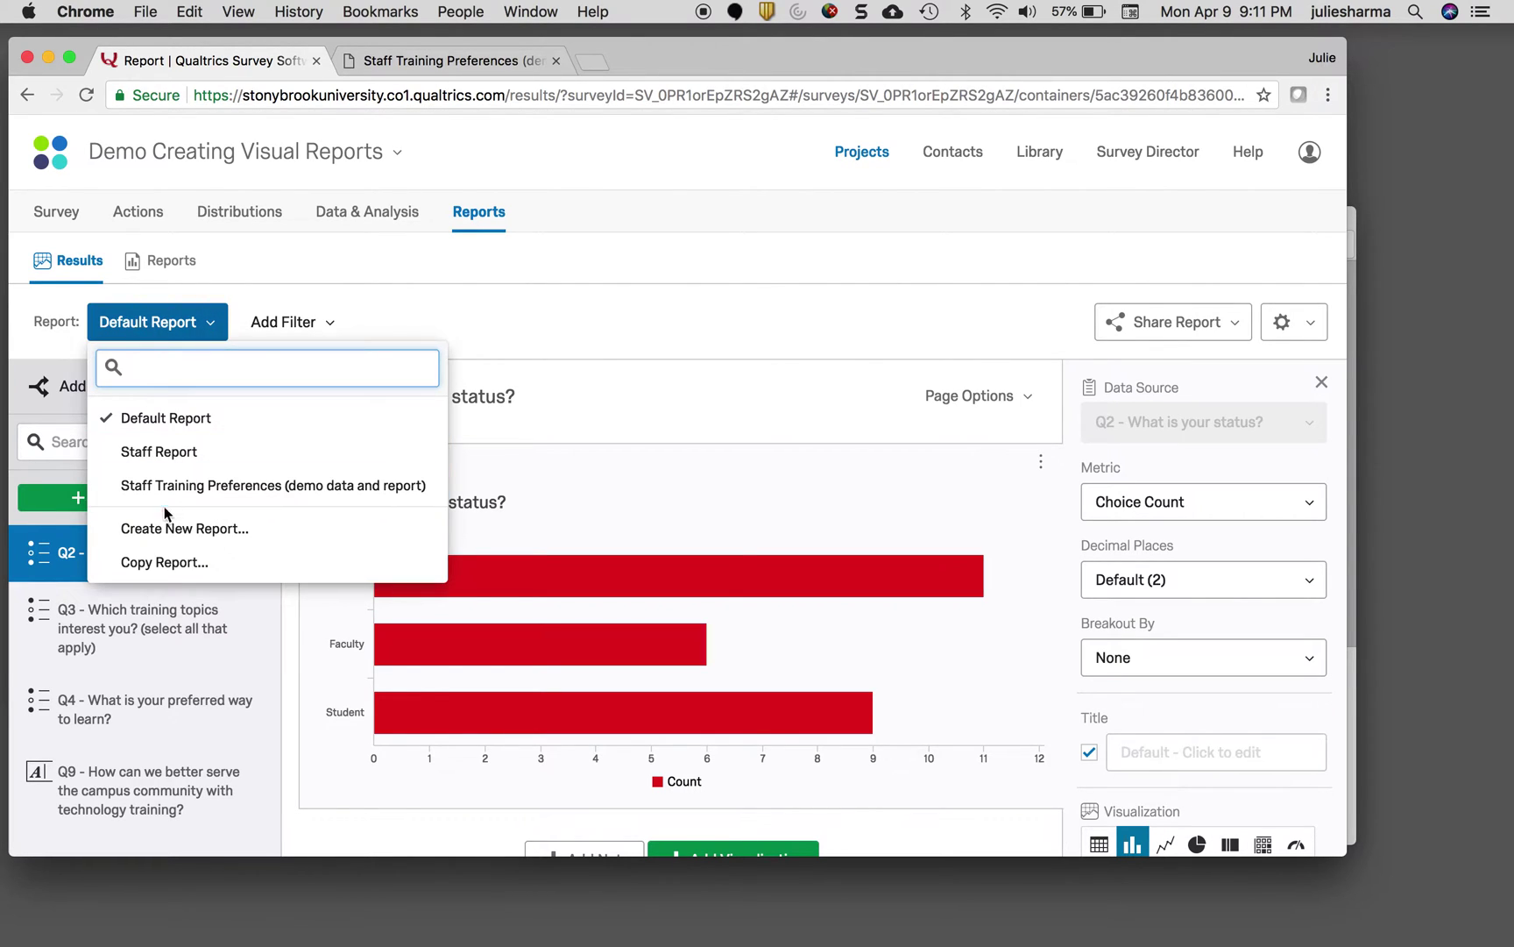
pyautogui.click(215, 531)
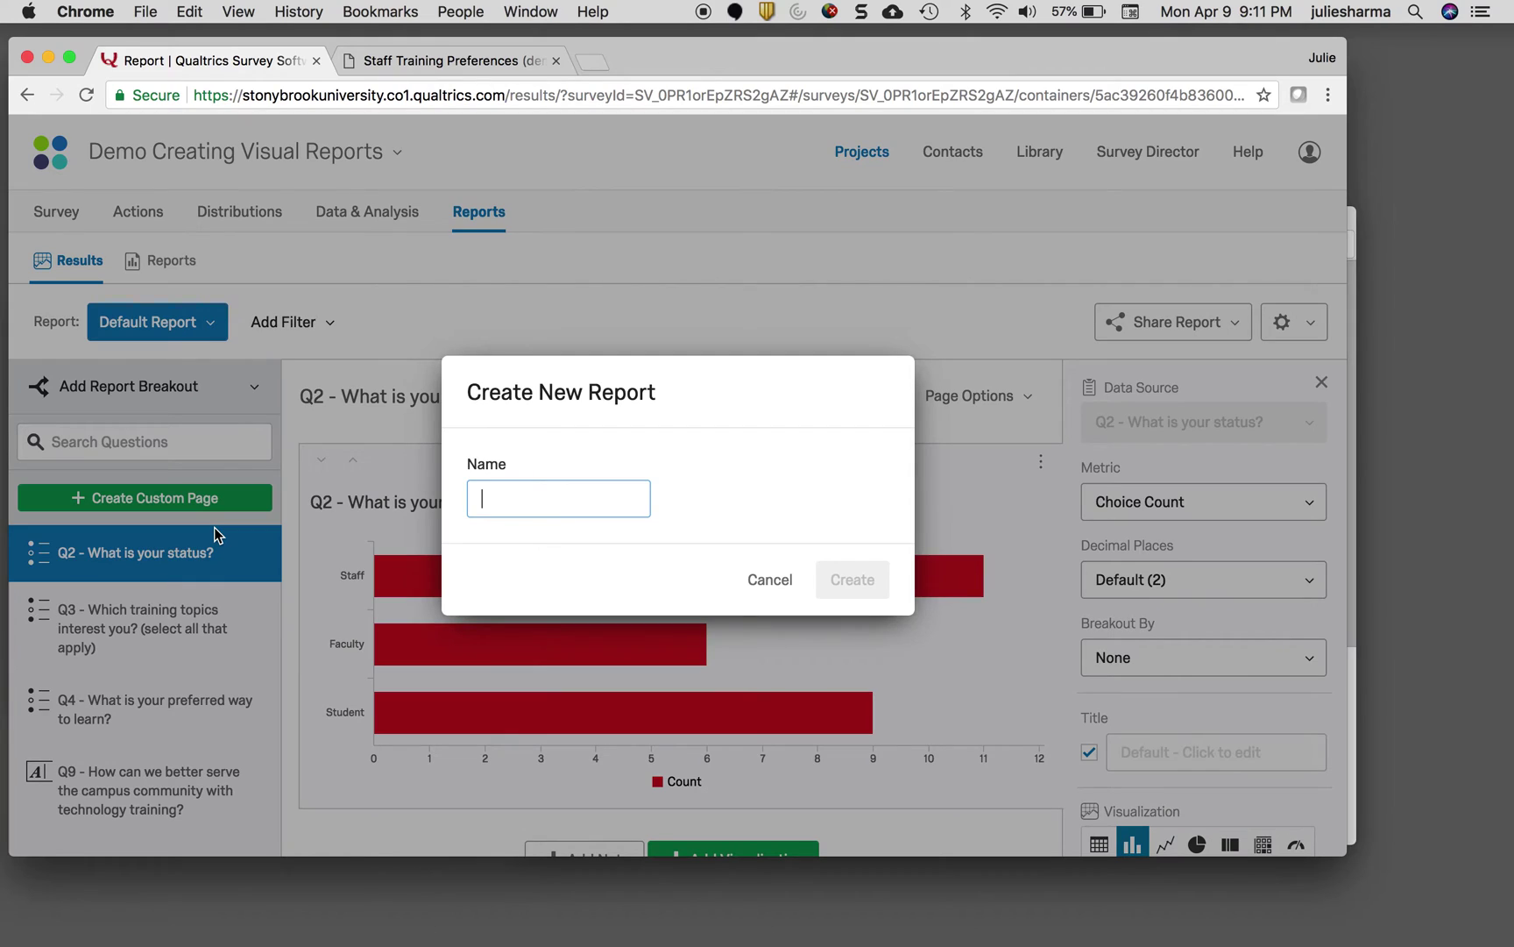
pyautogui.write('Staff Reo')
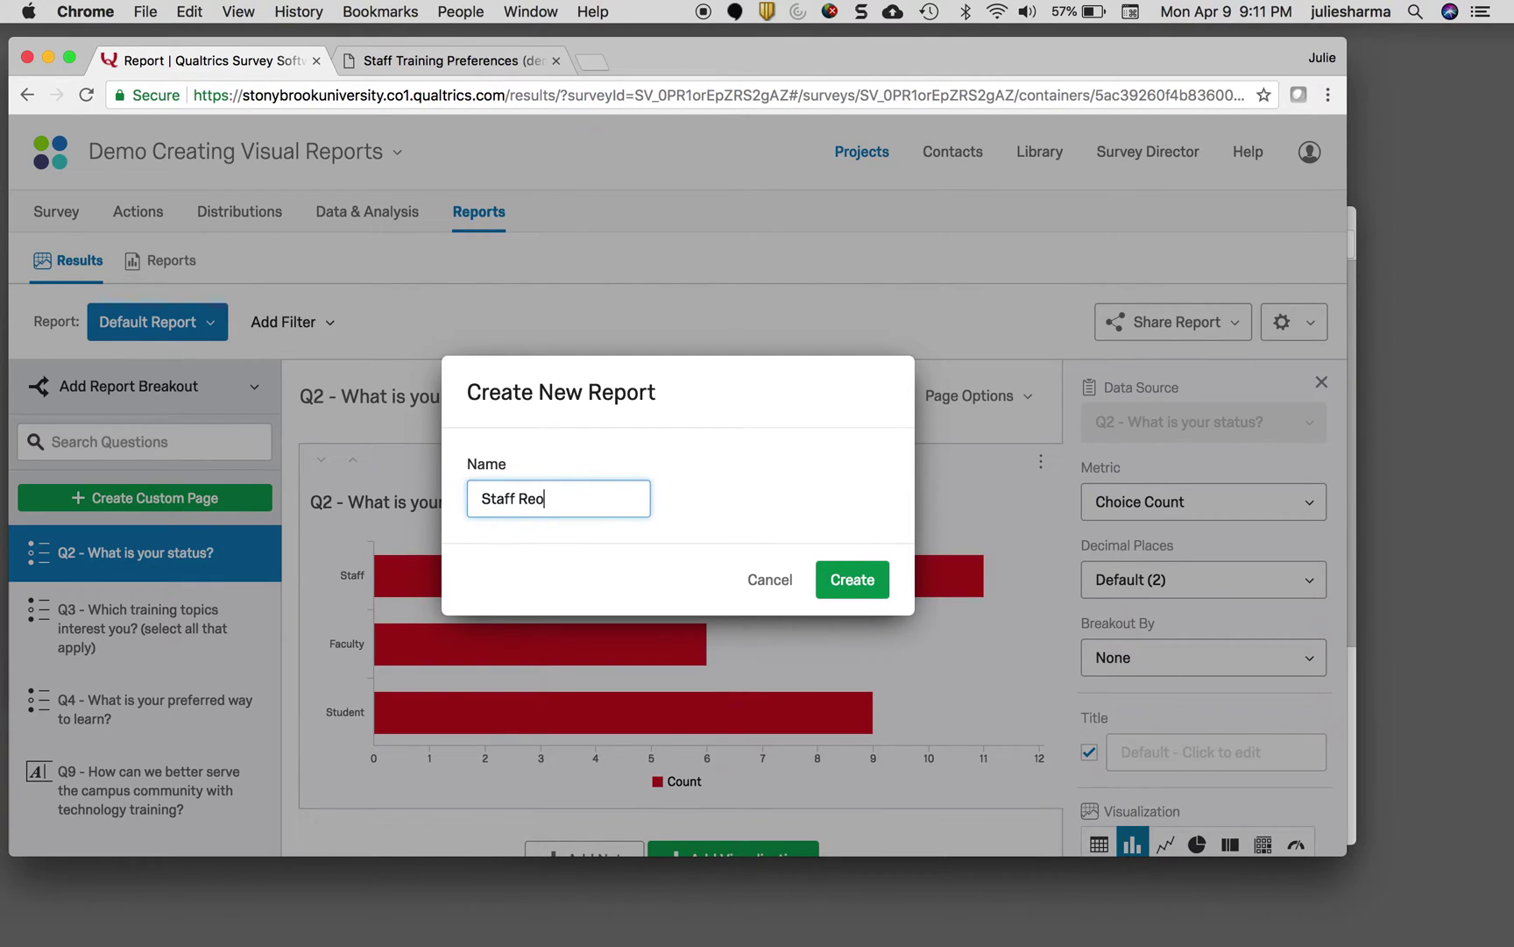
pyautogui.press('BackSpace')
pyautogui.write('port')
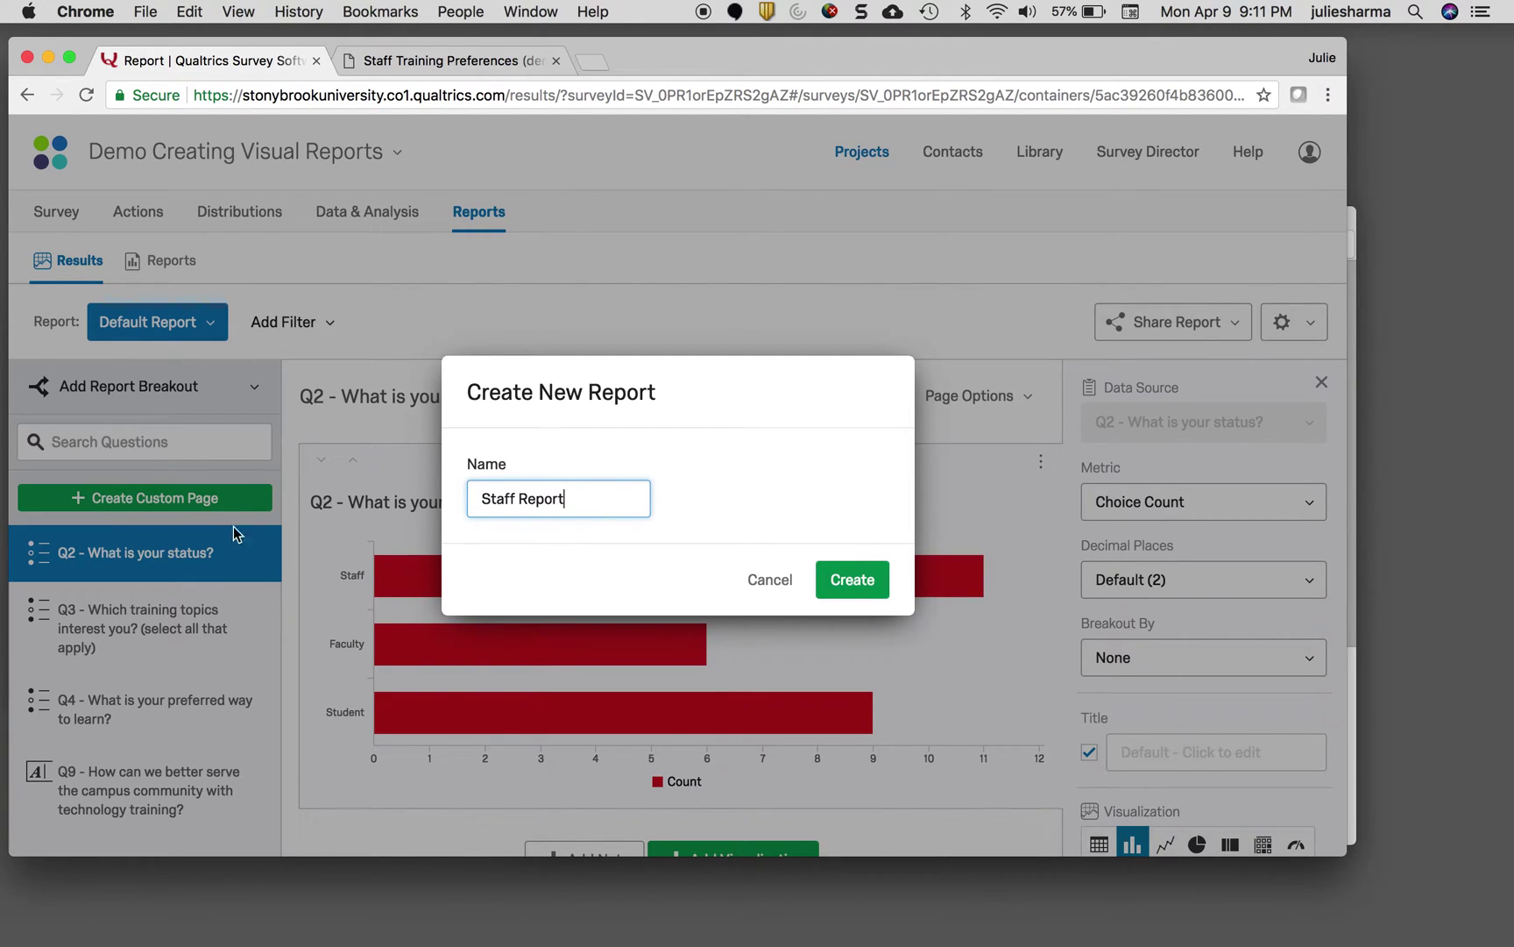
pyautogui.click(850, 583)
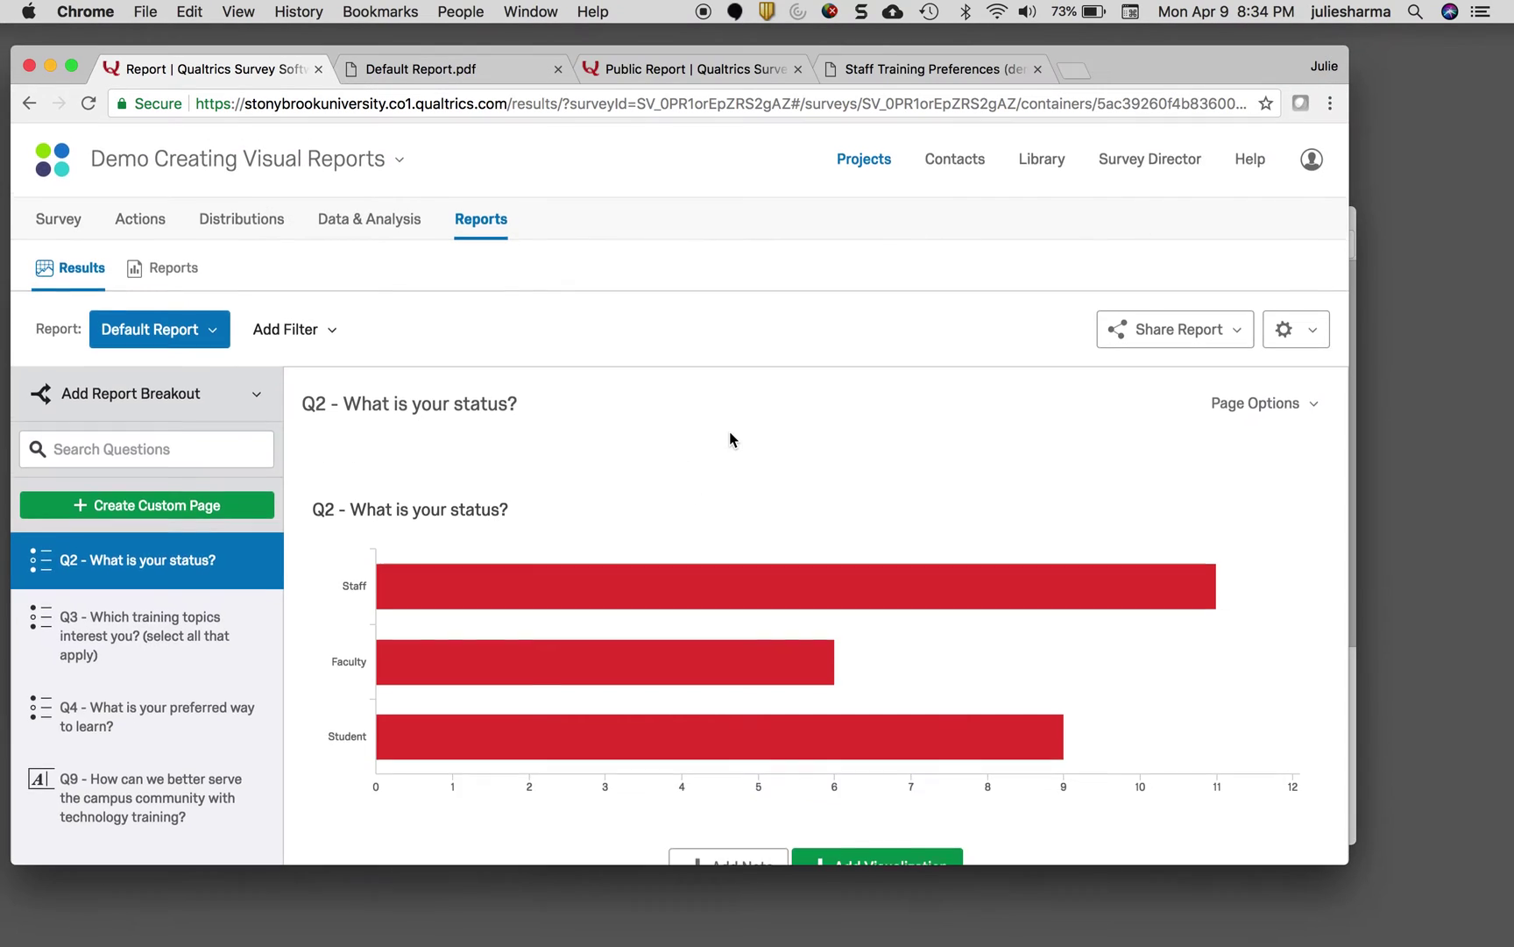
# Switch the Q2 'What is your status?' chart from a bar chart to a pie chart
pyautogui.scroll(-3, 729, 430)
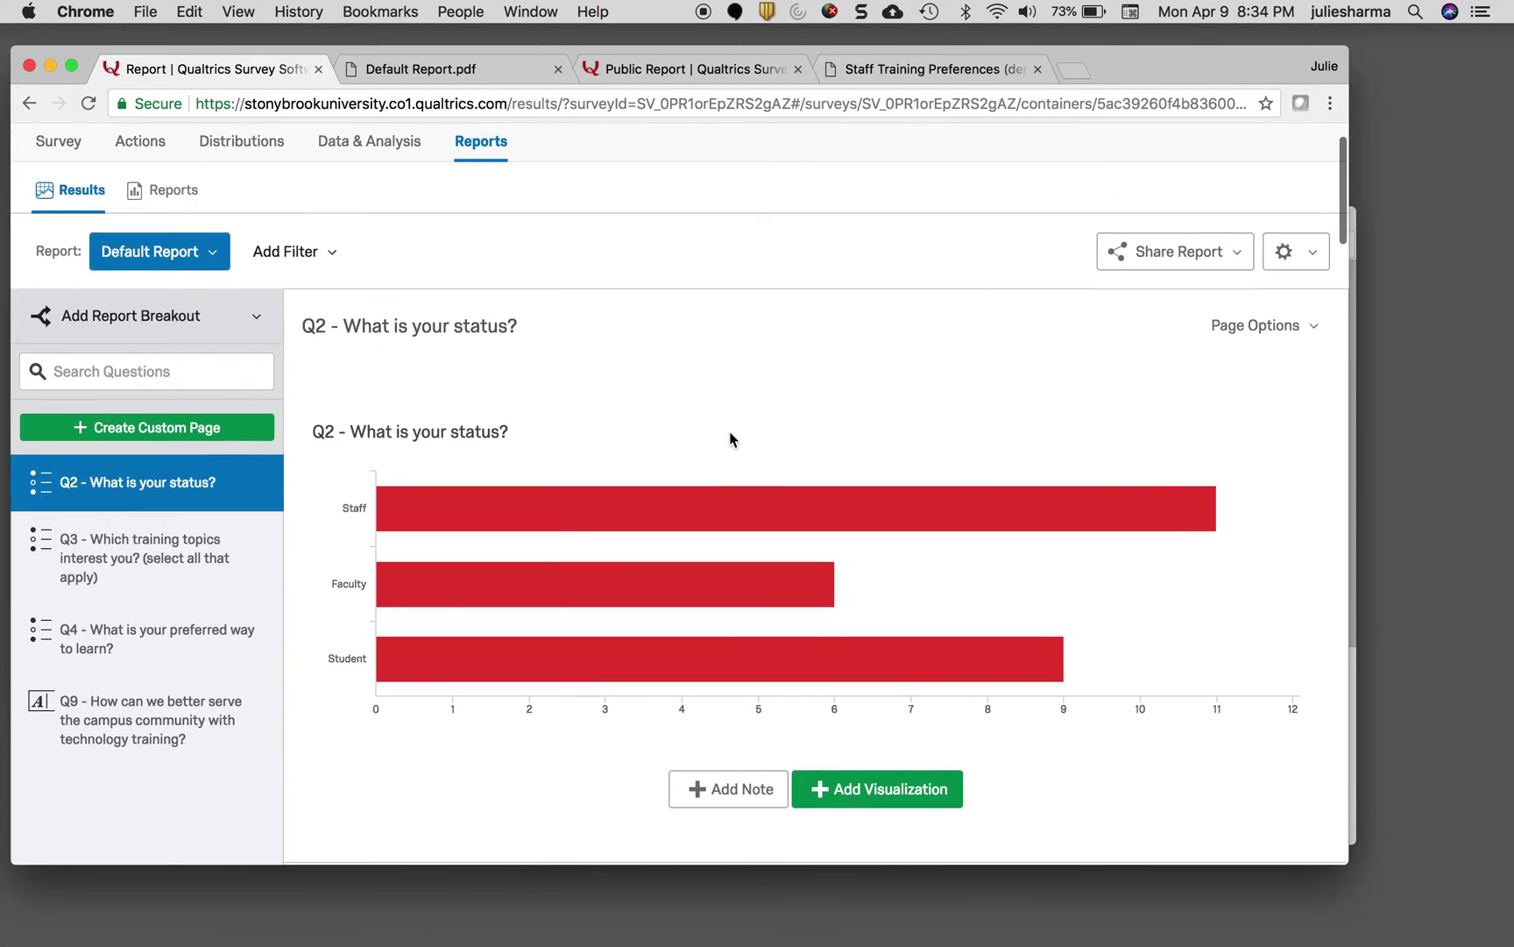
pyautogui.moveTo(936, 495)
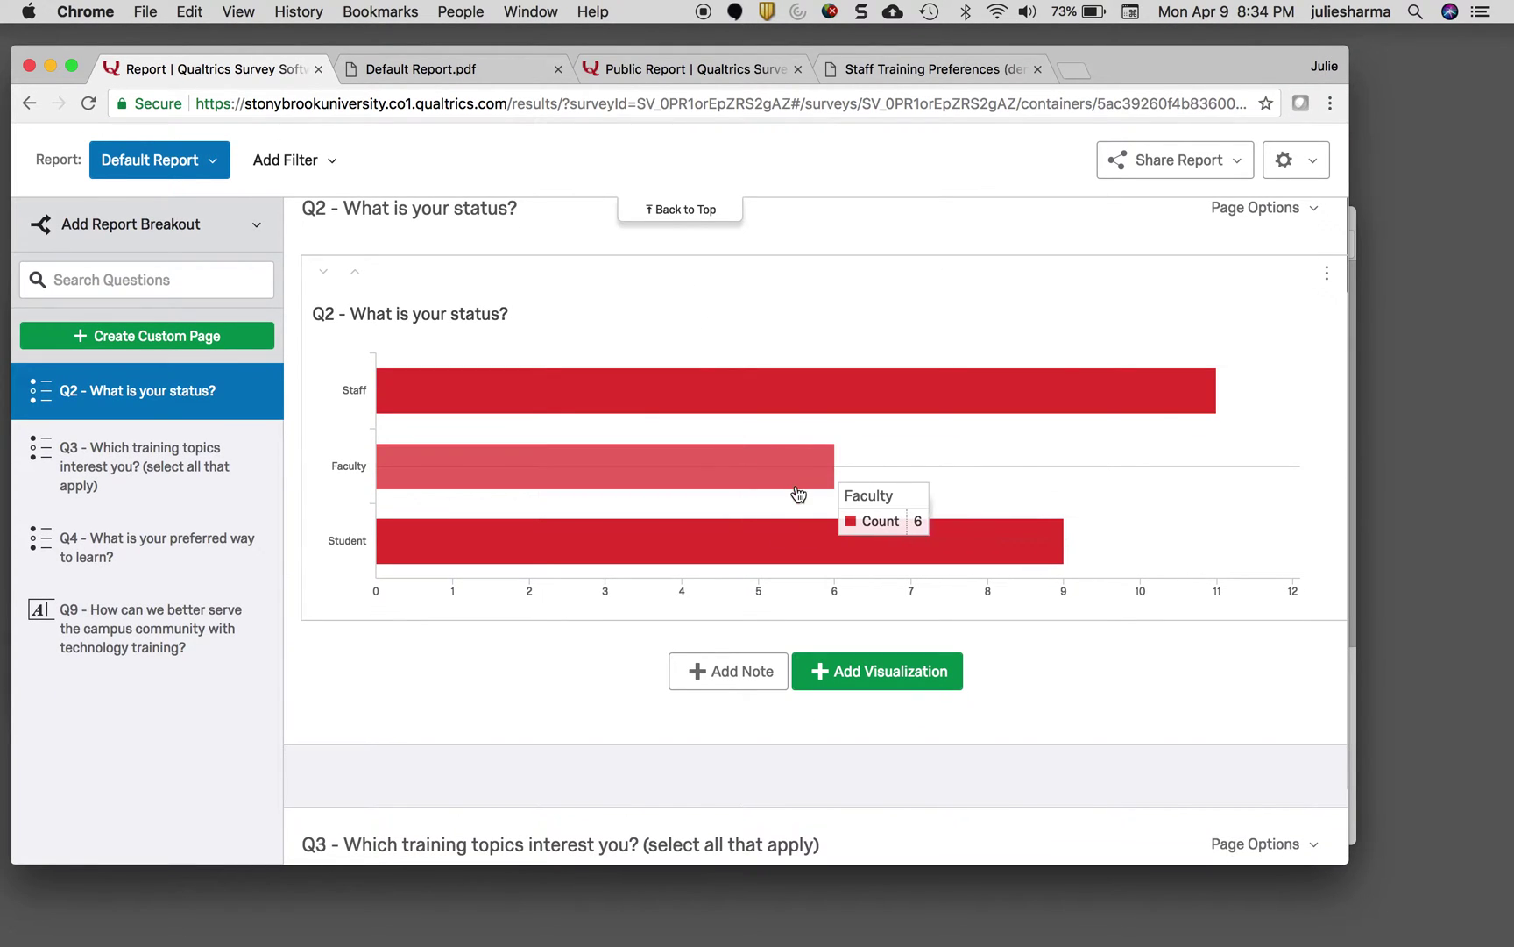
pyautogui.click(739, 452)
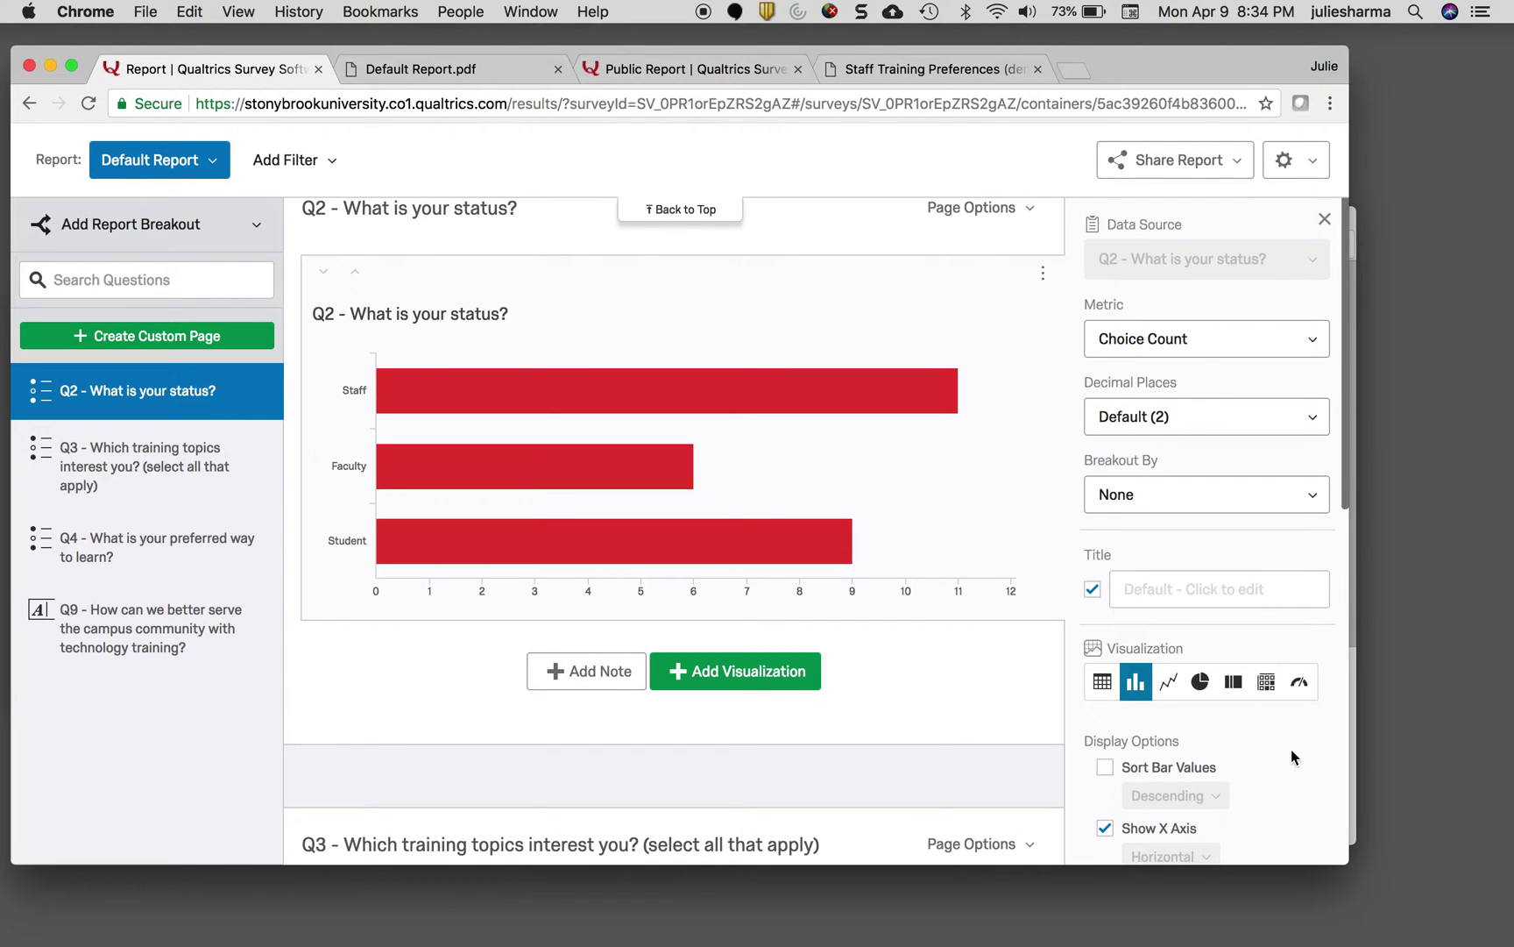
pyautogui.scroll(-1, 1258, 710)
pyautogui.scroll(-5, 1257, 703)
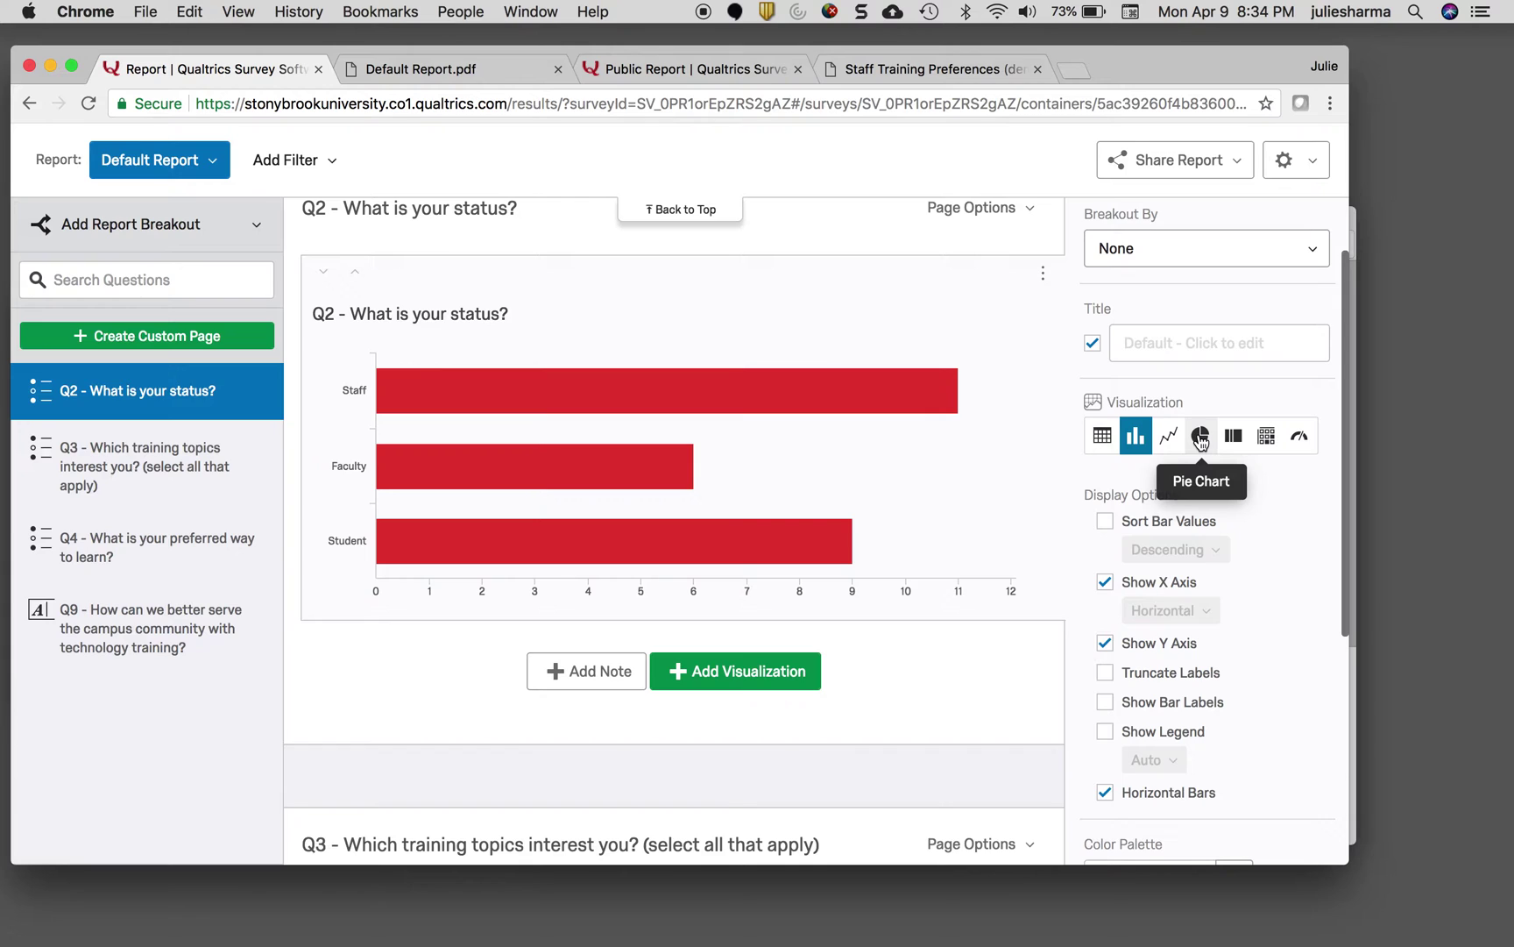
pyautogui.click(1201, 437)
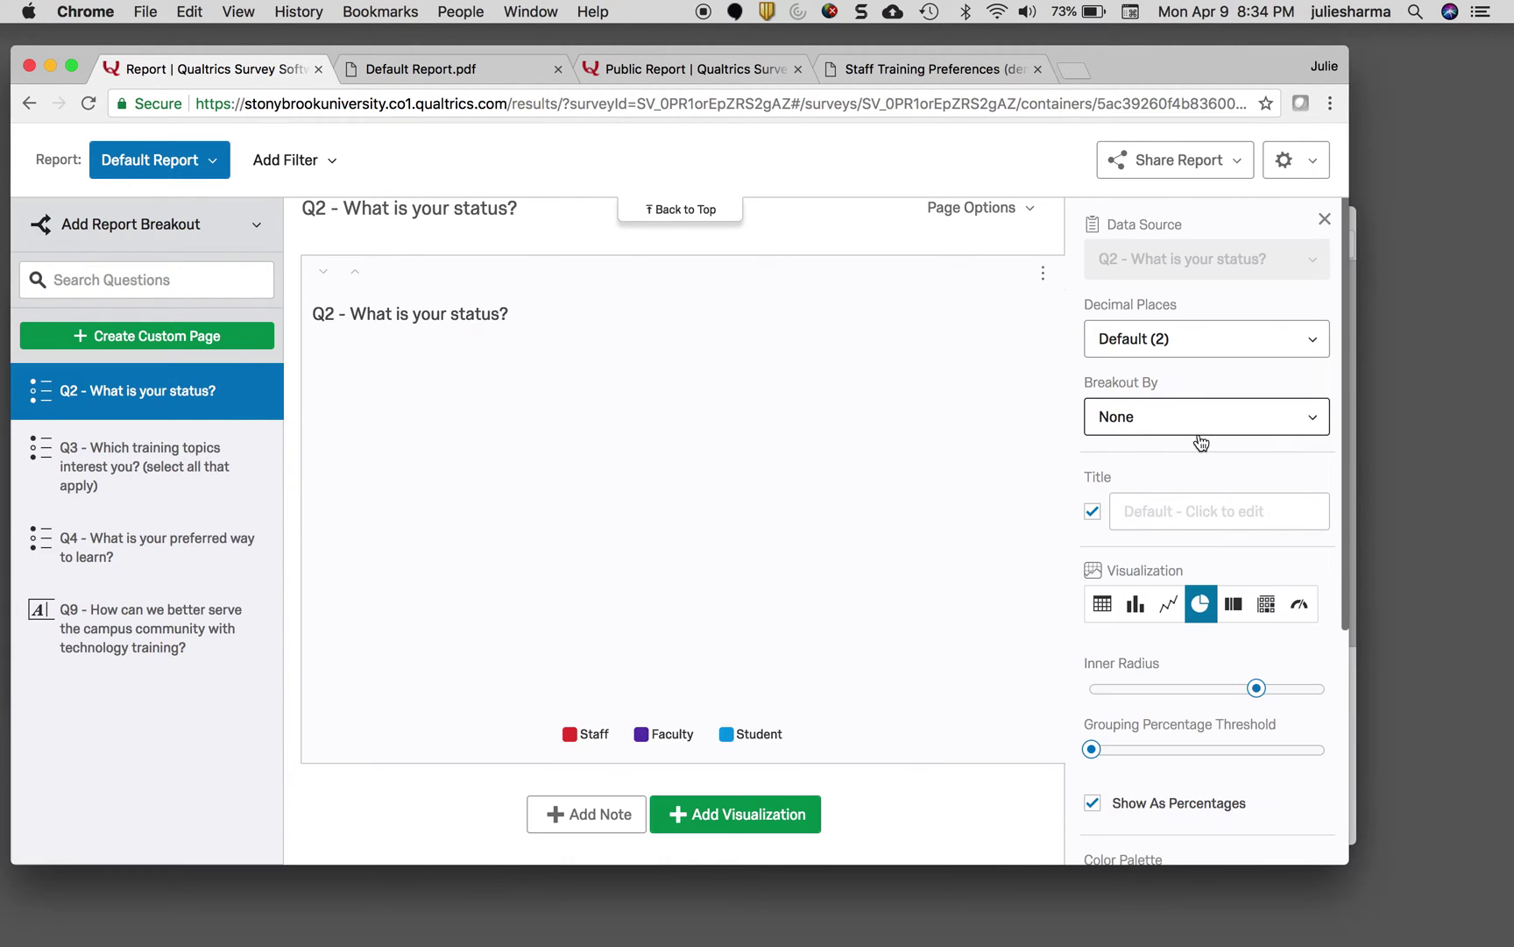
# Apply the red, blue and green categorical palette and drag the inner radius nearly to zero
pyautogui.scroll(-5, 1236, 692)
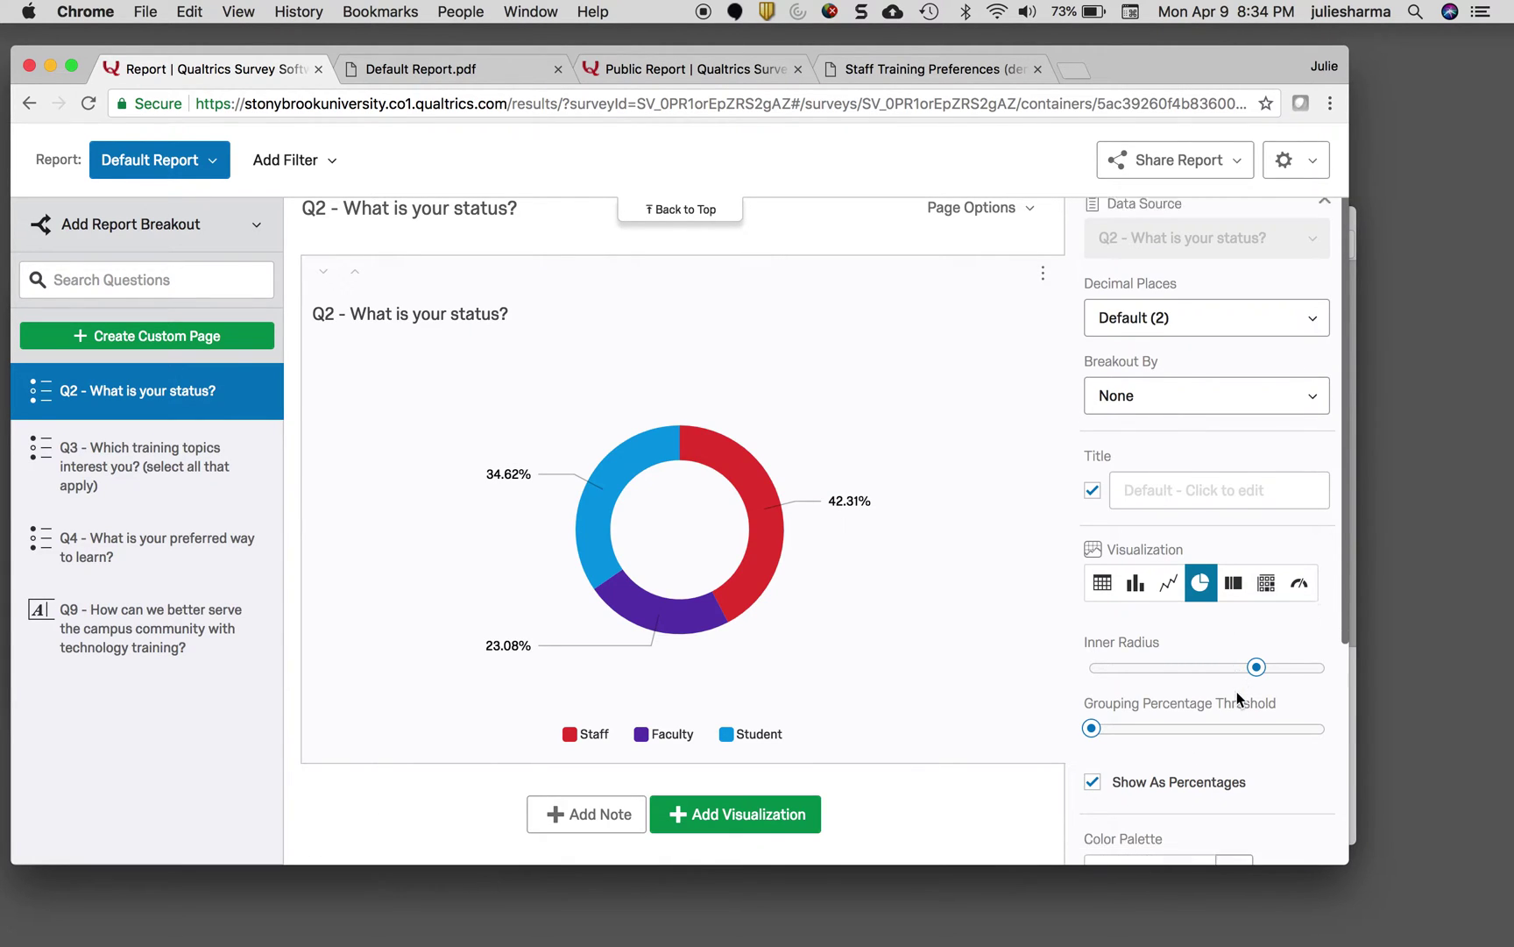
pyautogui.scroll(-2, 1237, 697)
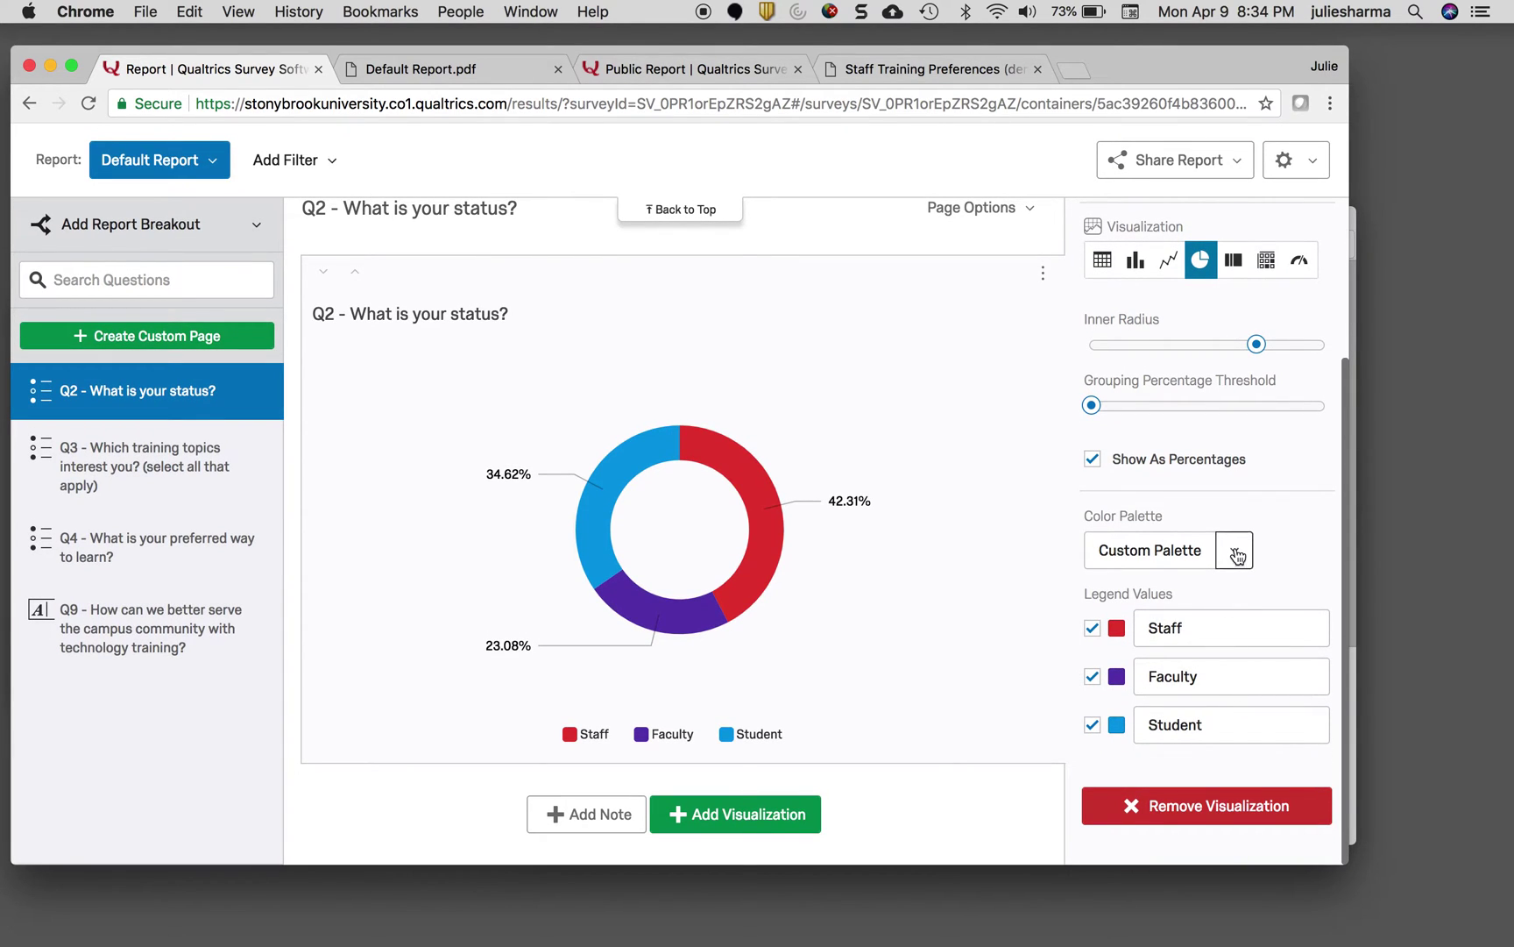
pyautogui.click(1237, 555)
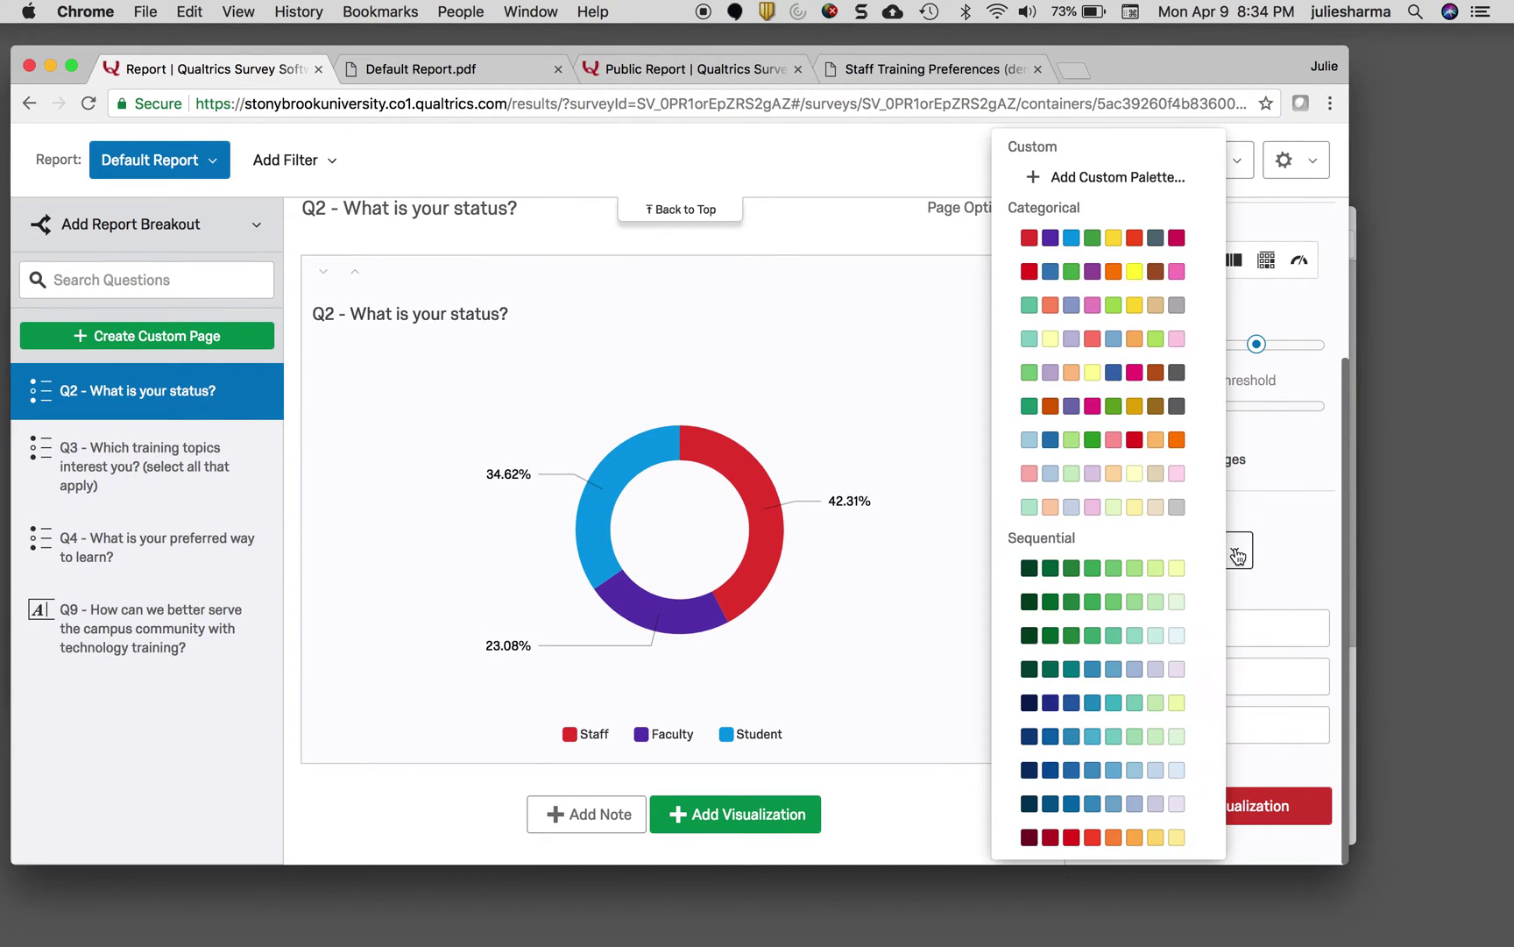
pyautogui.click(1170, 271)
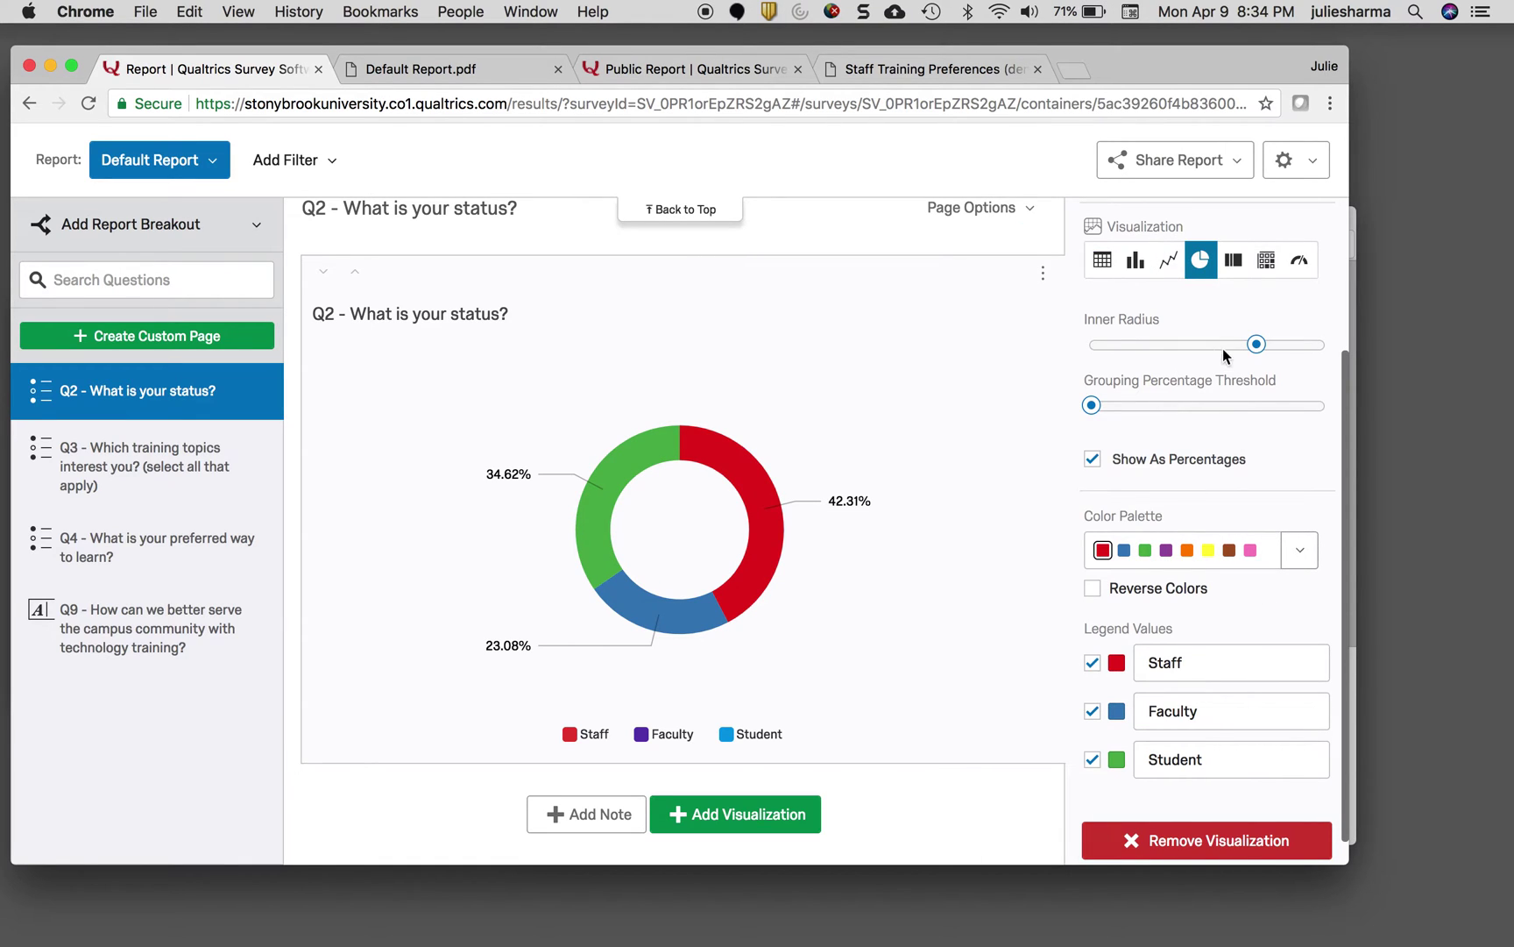
pyautogui.moveTo(1256, 344); pyautogui.dragTo(1112, 344)
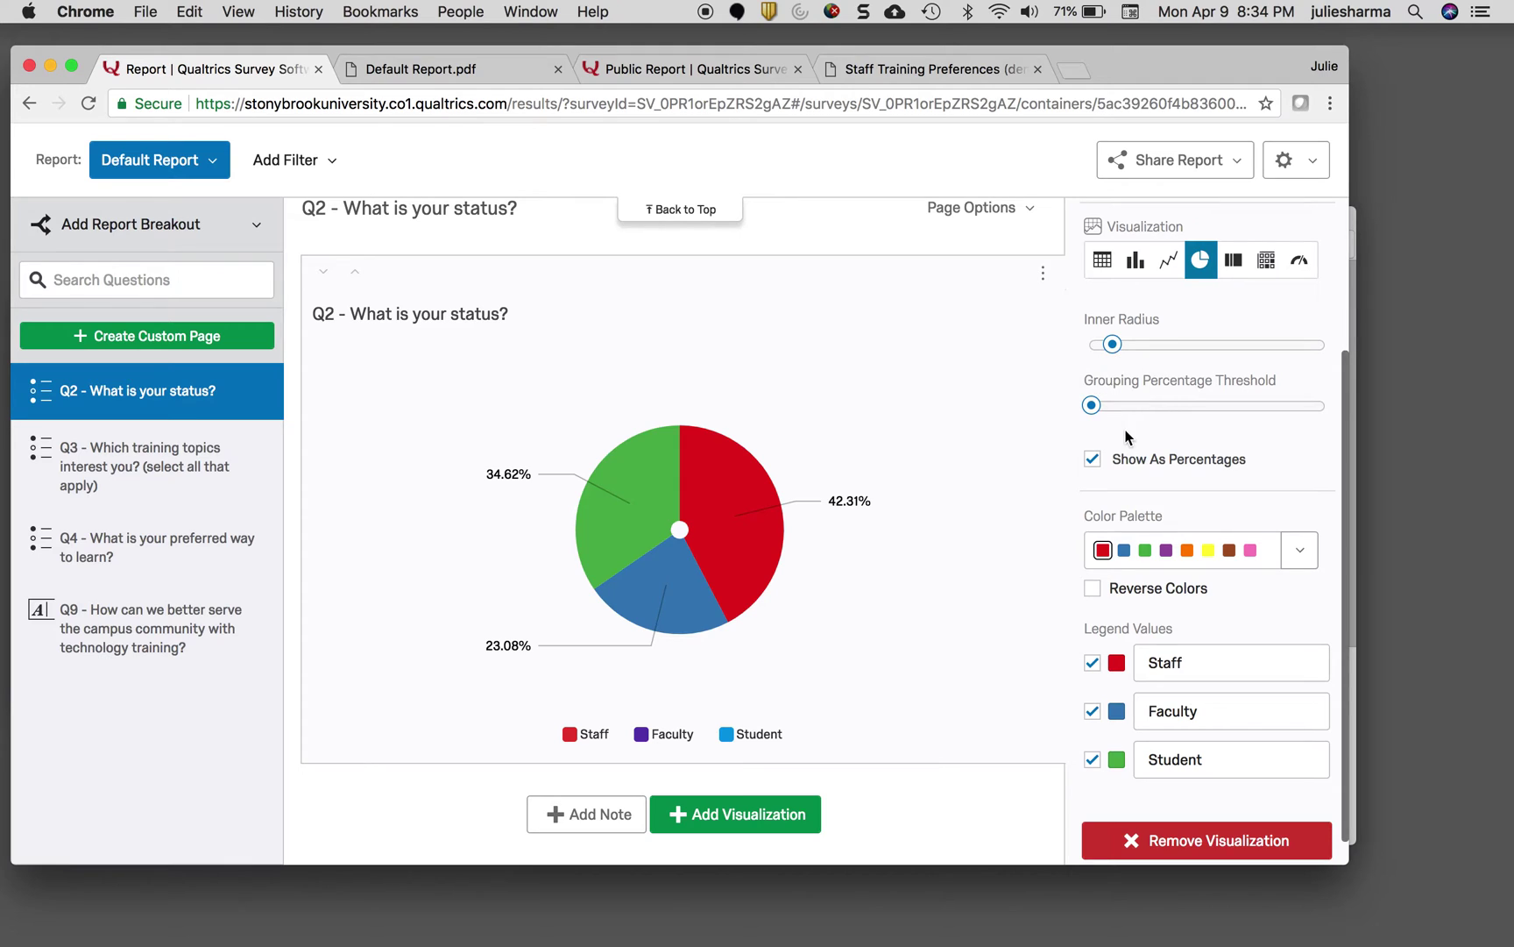
pyautogui.scroll(5, 1207, 427)
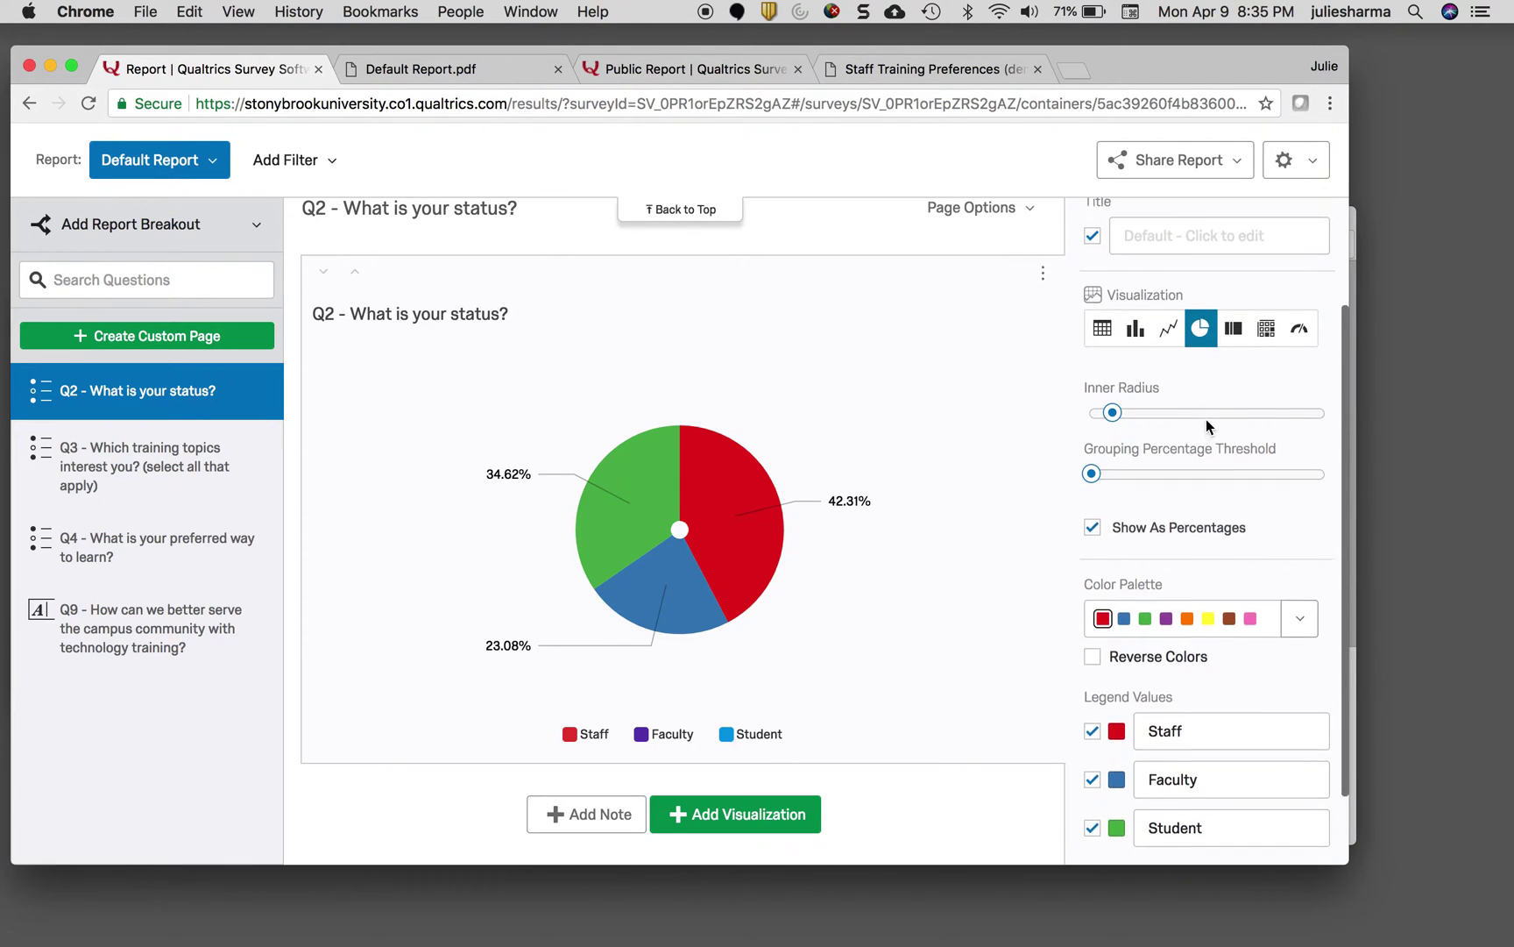
pyautogui.click(1071, 442)
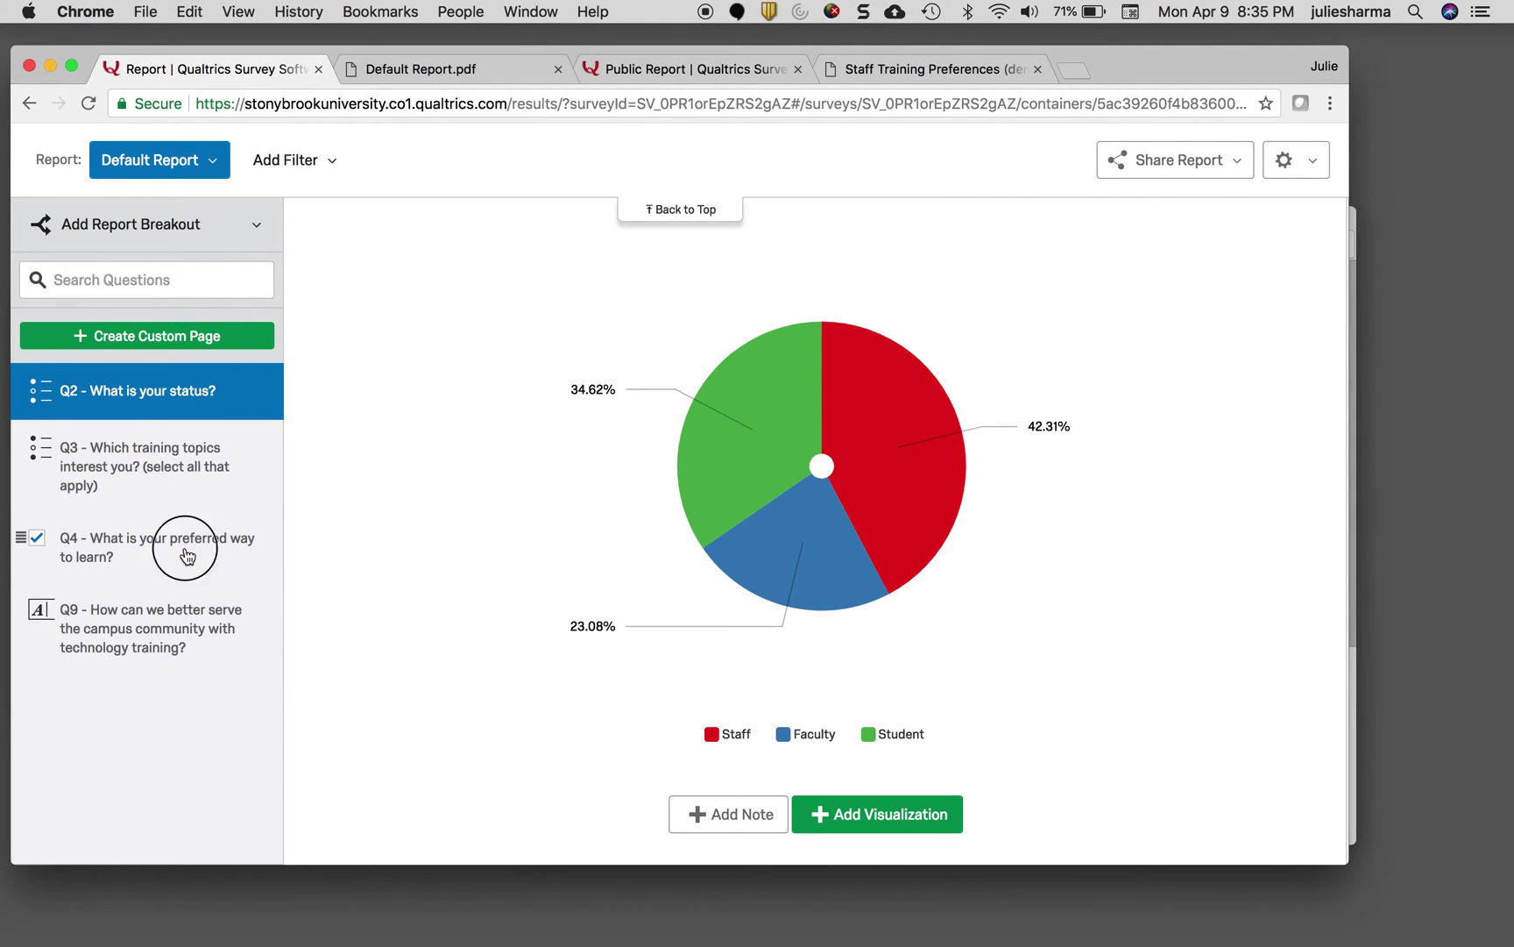
# Show the Q4 'What is your preferred way to learn?' results and open its chart settings
pyautogui.click(188, 556)
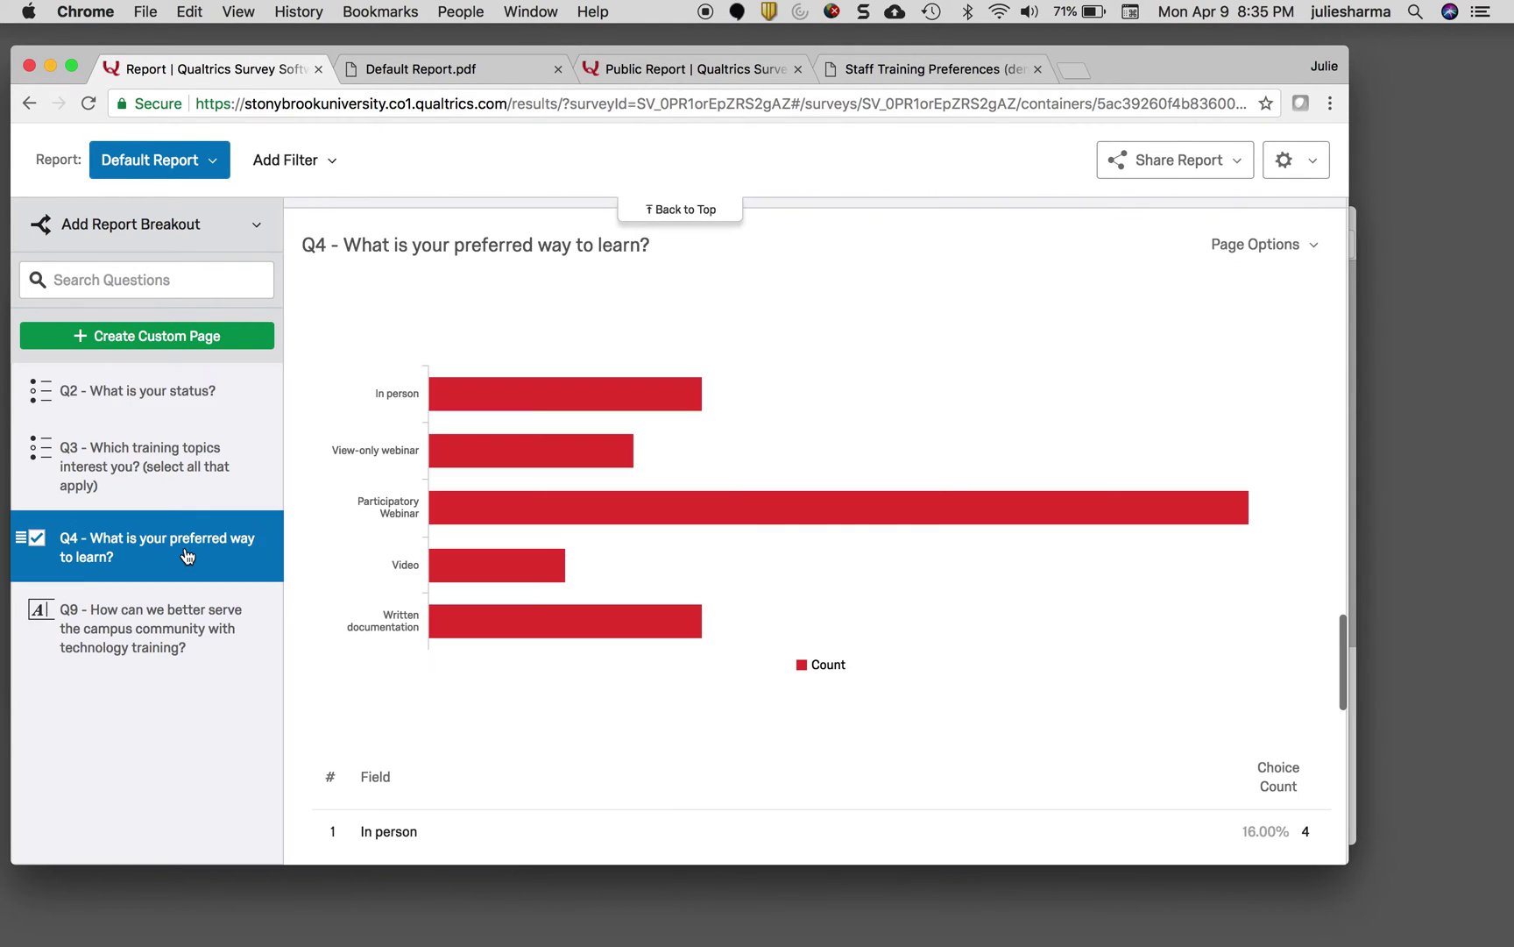
pyautogui.click(769, 447)
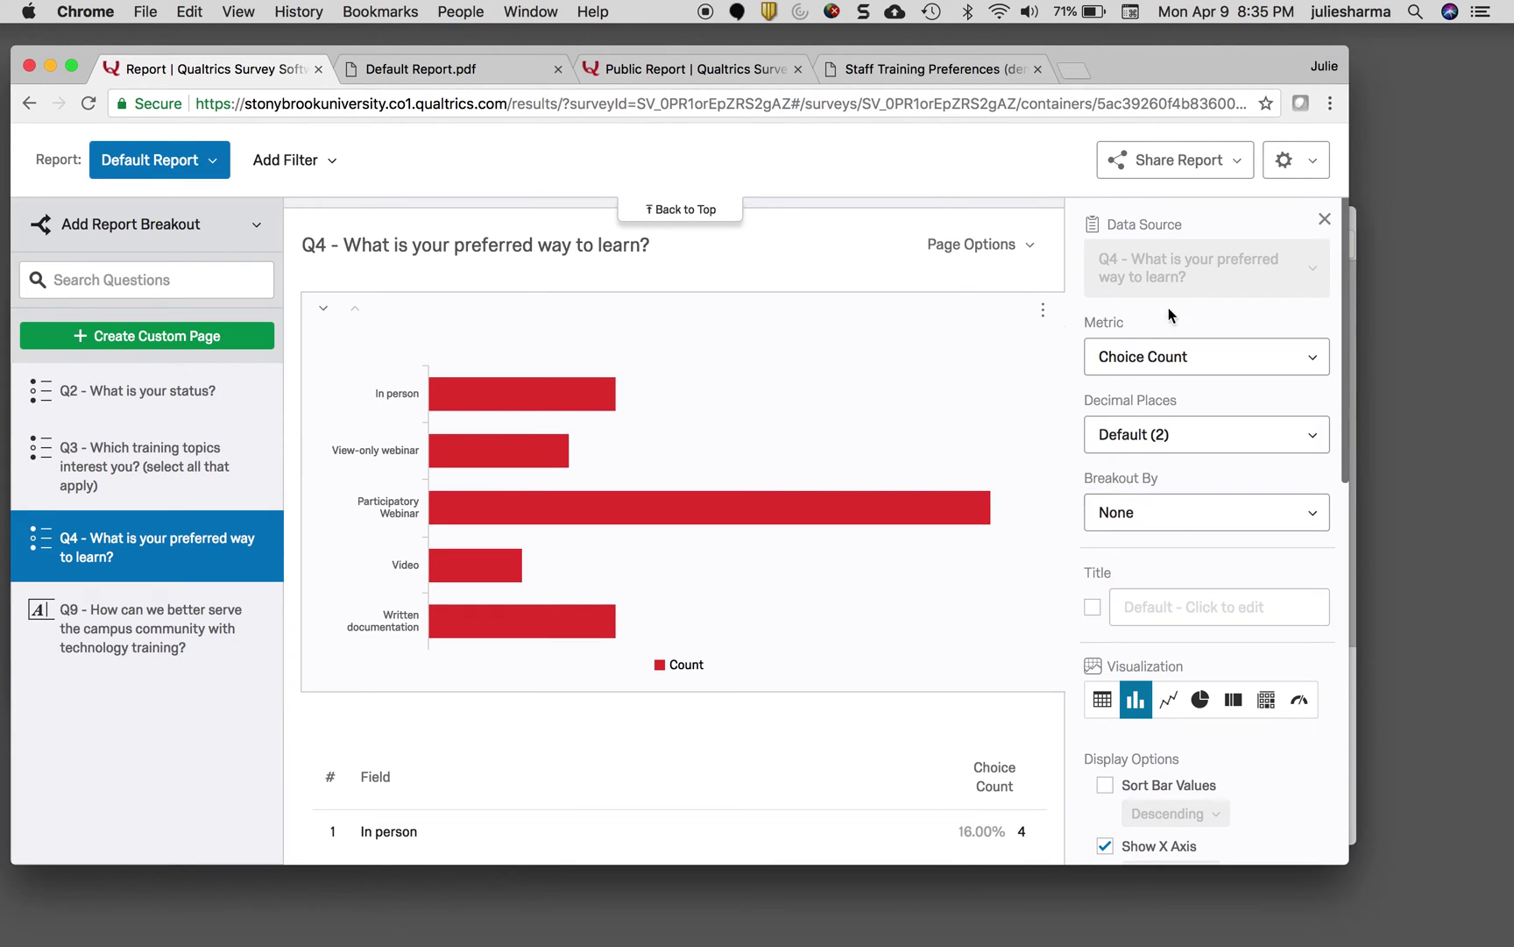
# Set the Q4 chart's Breakout By to Q2 - What is your status?
pyautogui.click(1164, 523)
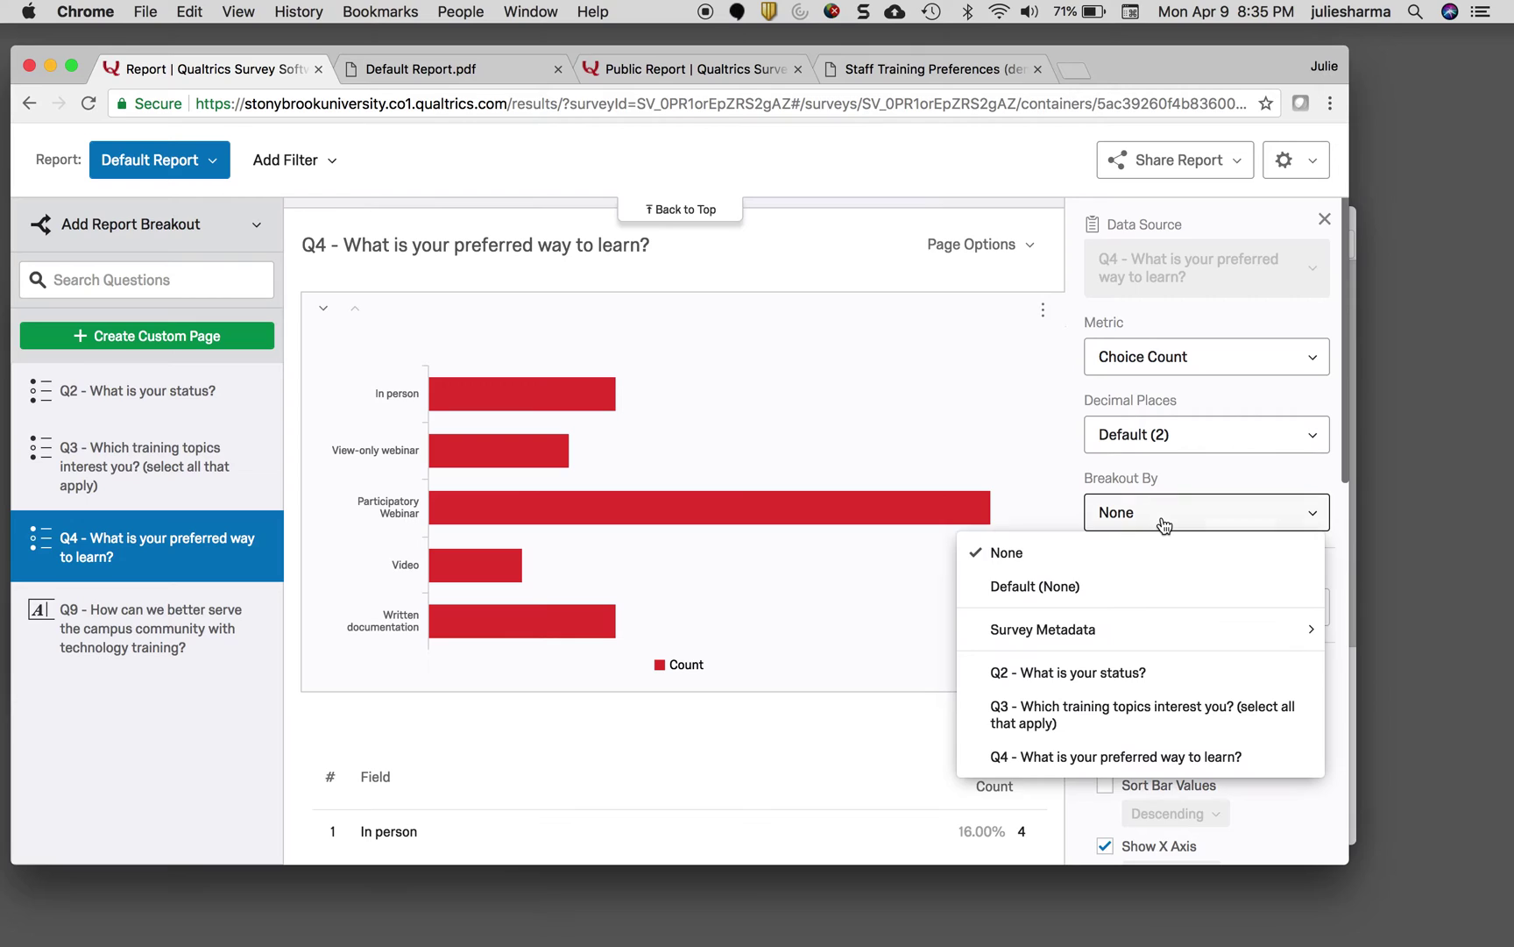
pyautogui.click(1137, 674)
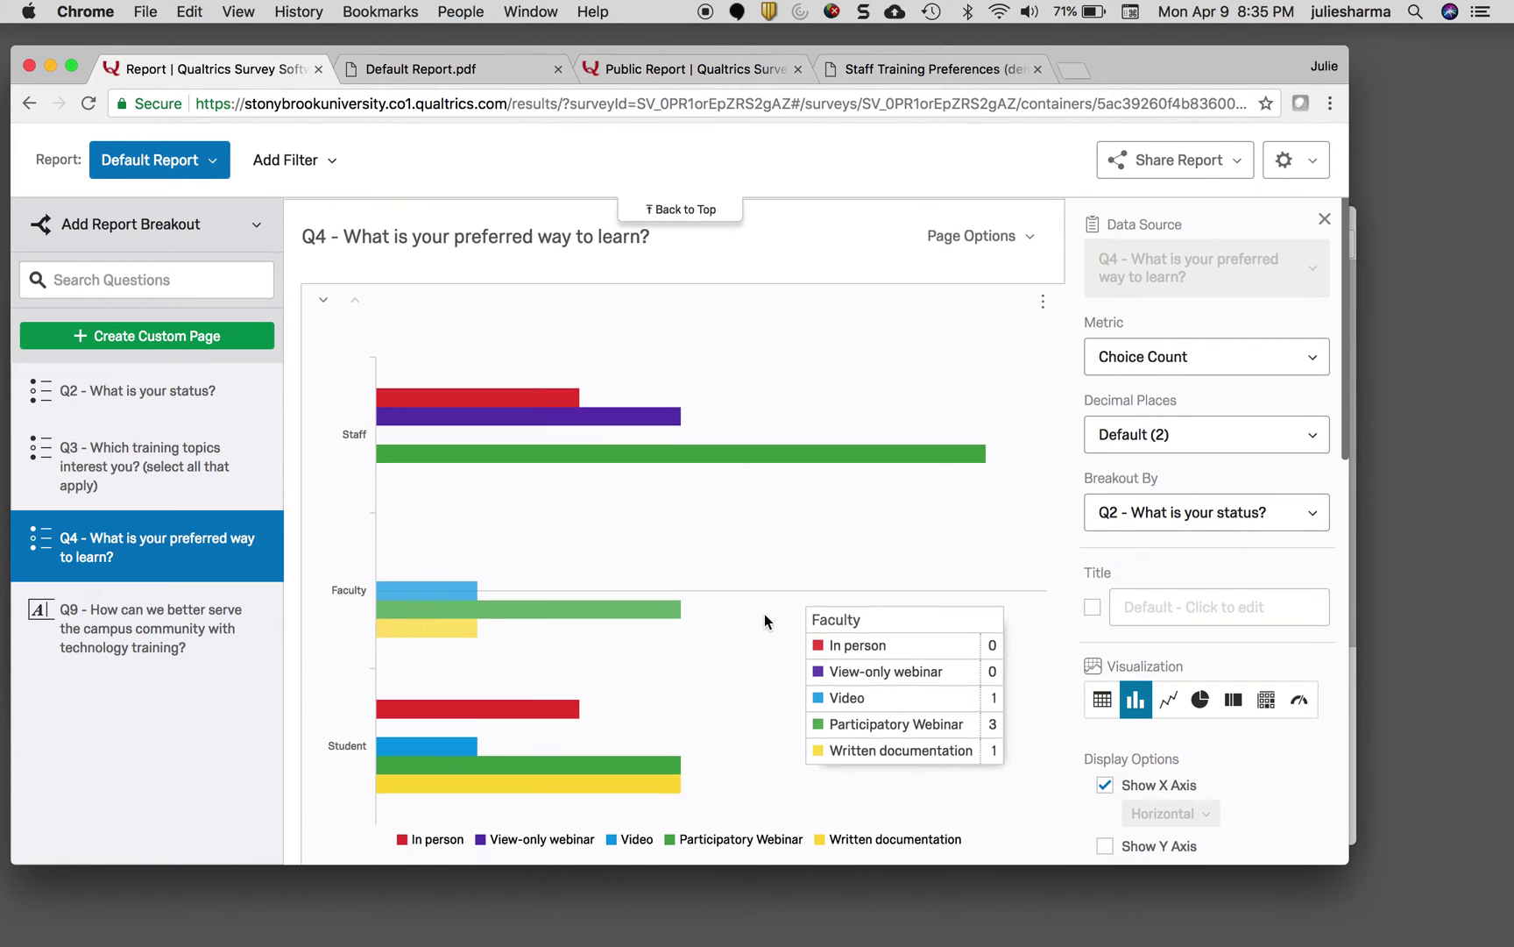
pyautogui.scroll(-2, 764, 615)
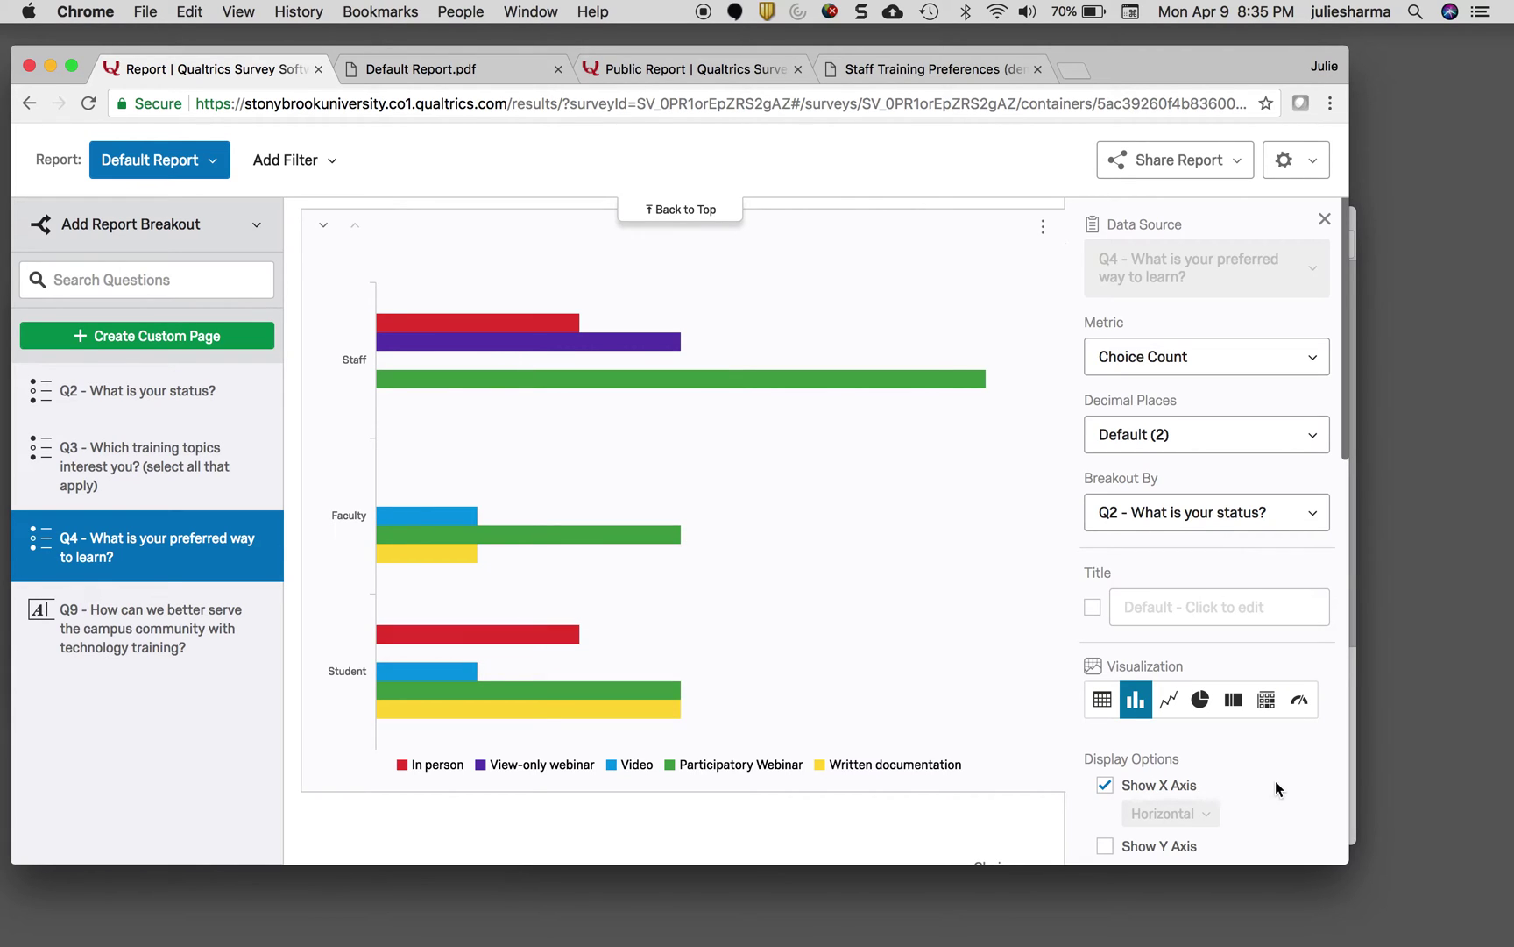
pyautogui.scroll(-10, 1277, 787)
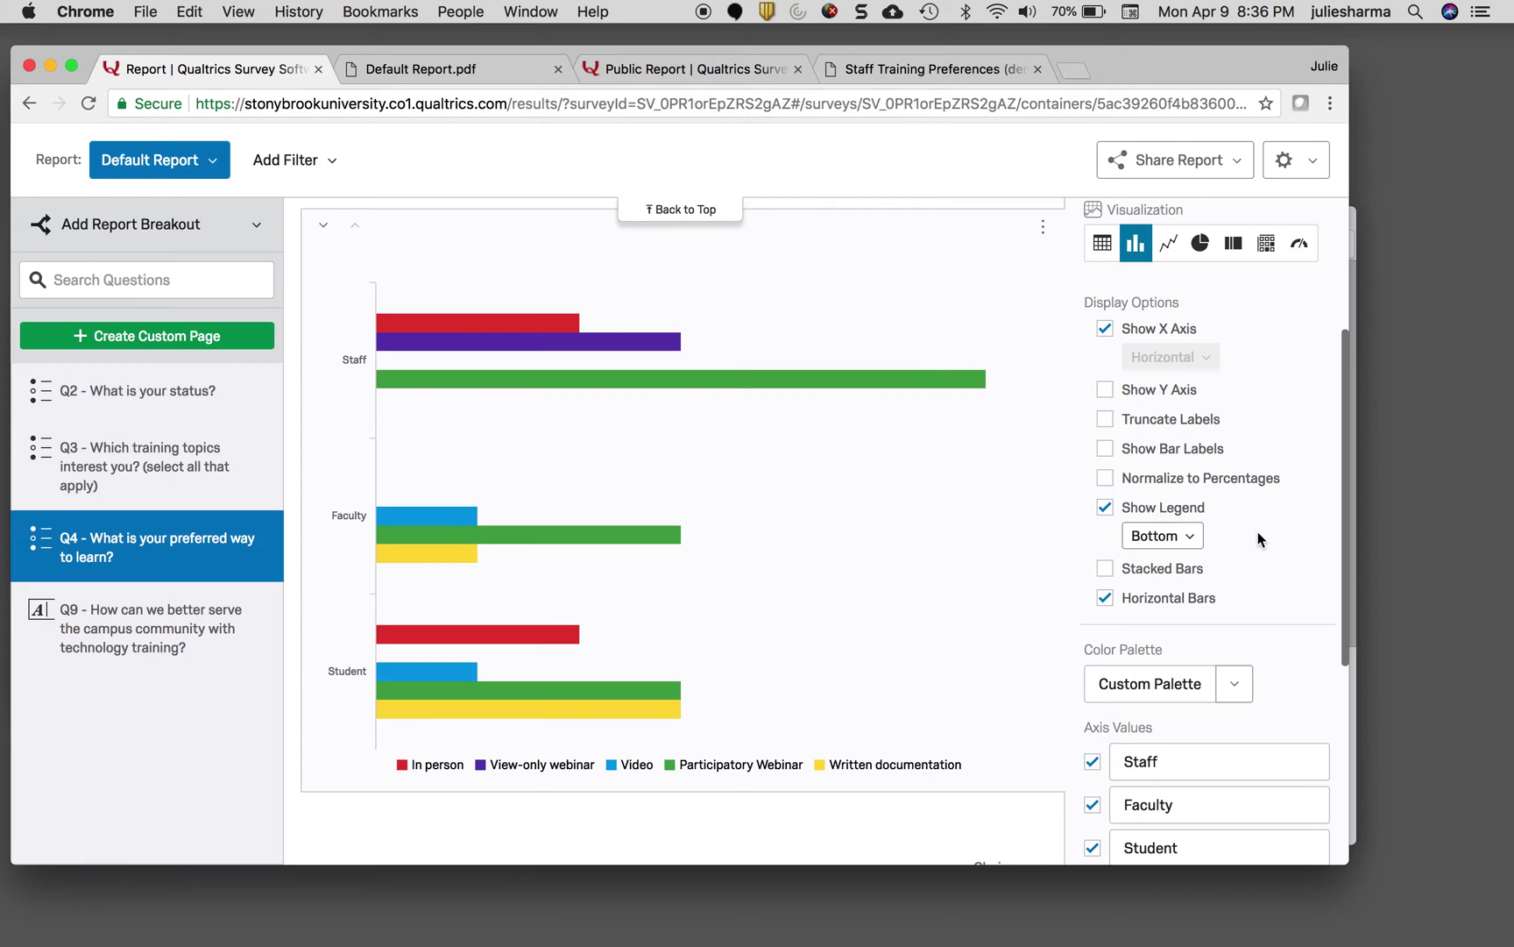
# Turn on Stacked Bars in the Q4 chart's display options
pyautogui.click(1106, 569)
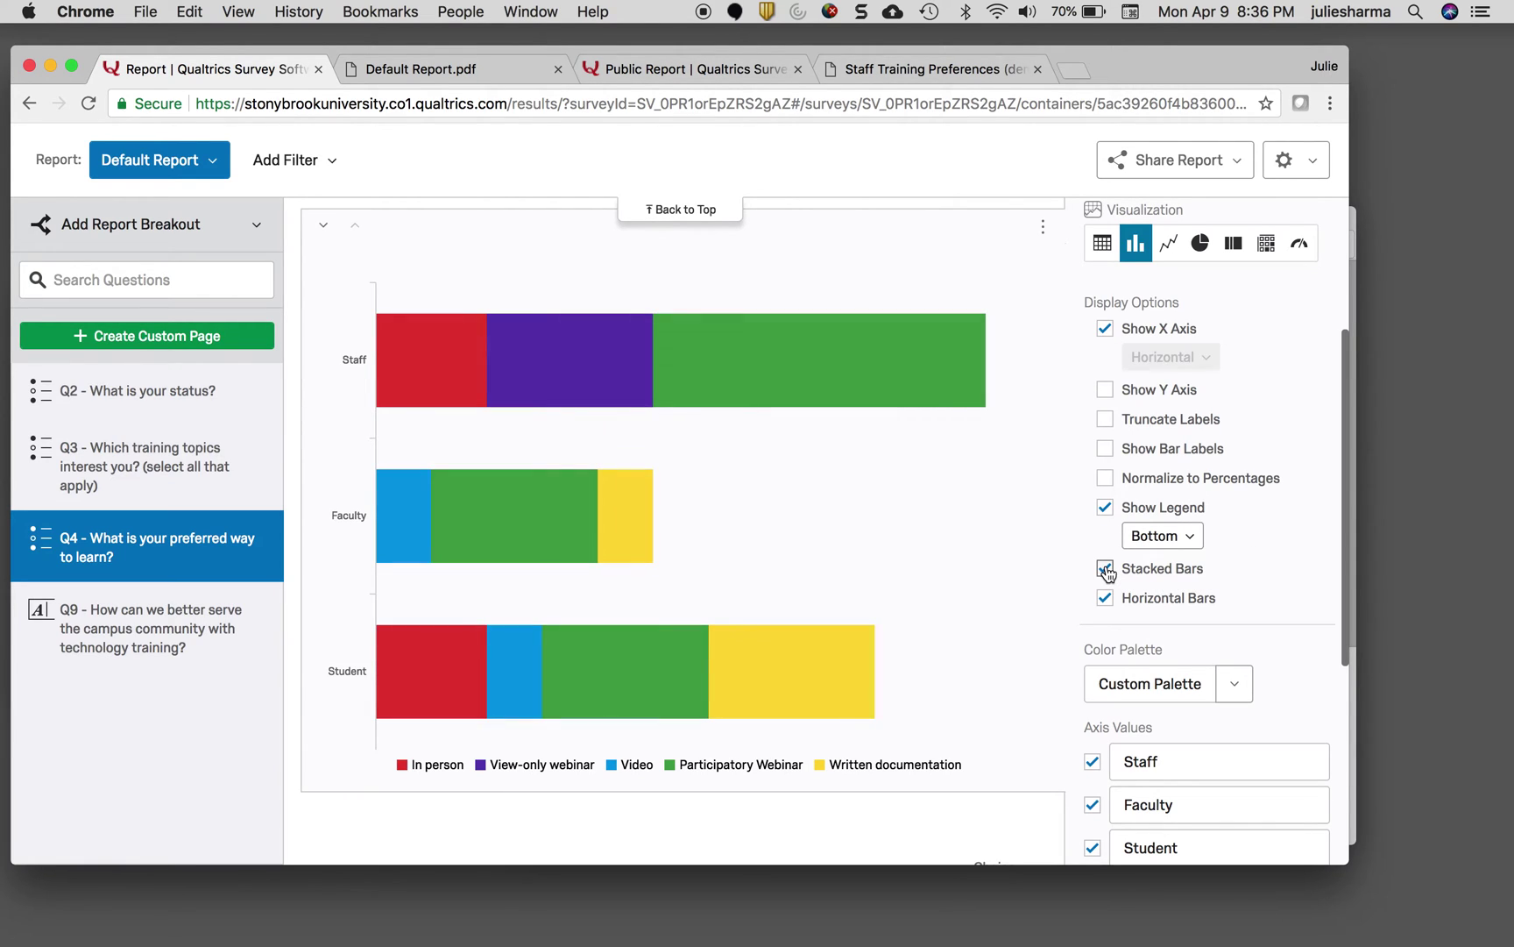
pyautogui.scroll(-3, 1262, 620)
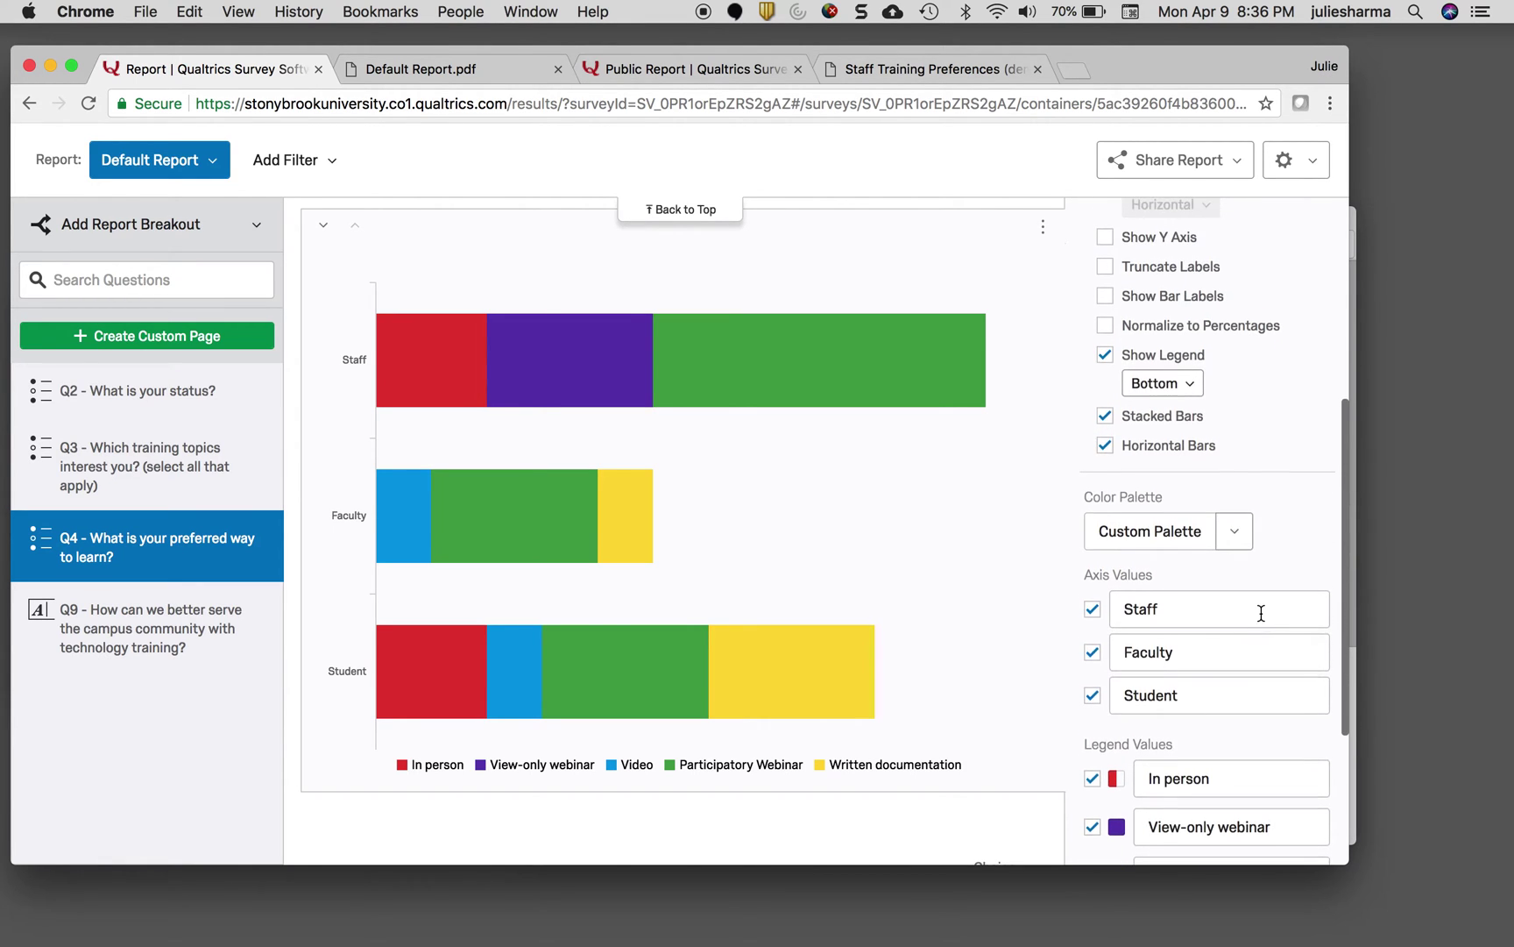
pyautogui.scroll(-5, 1261, 620)
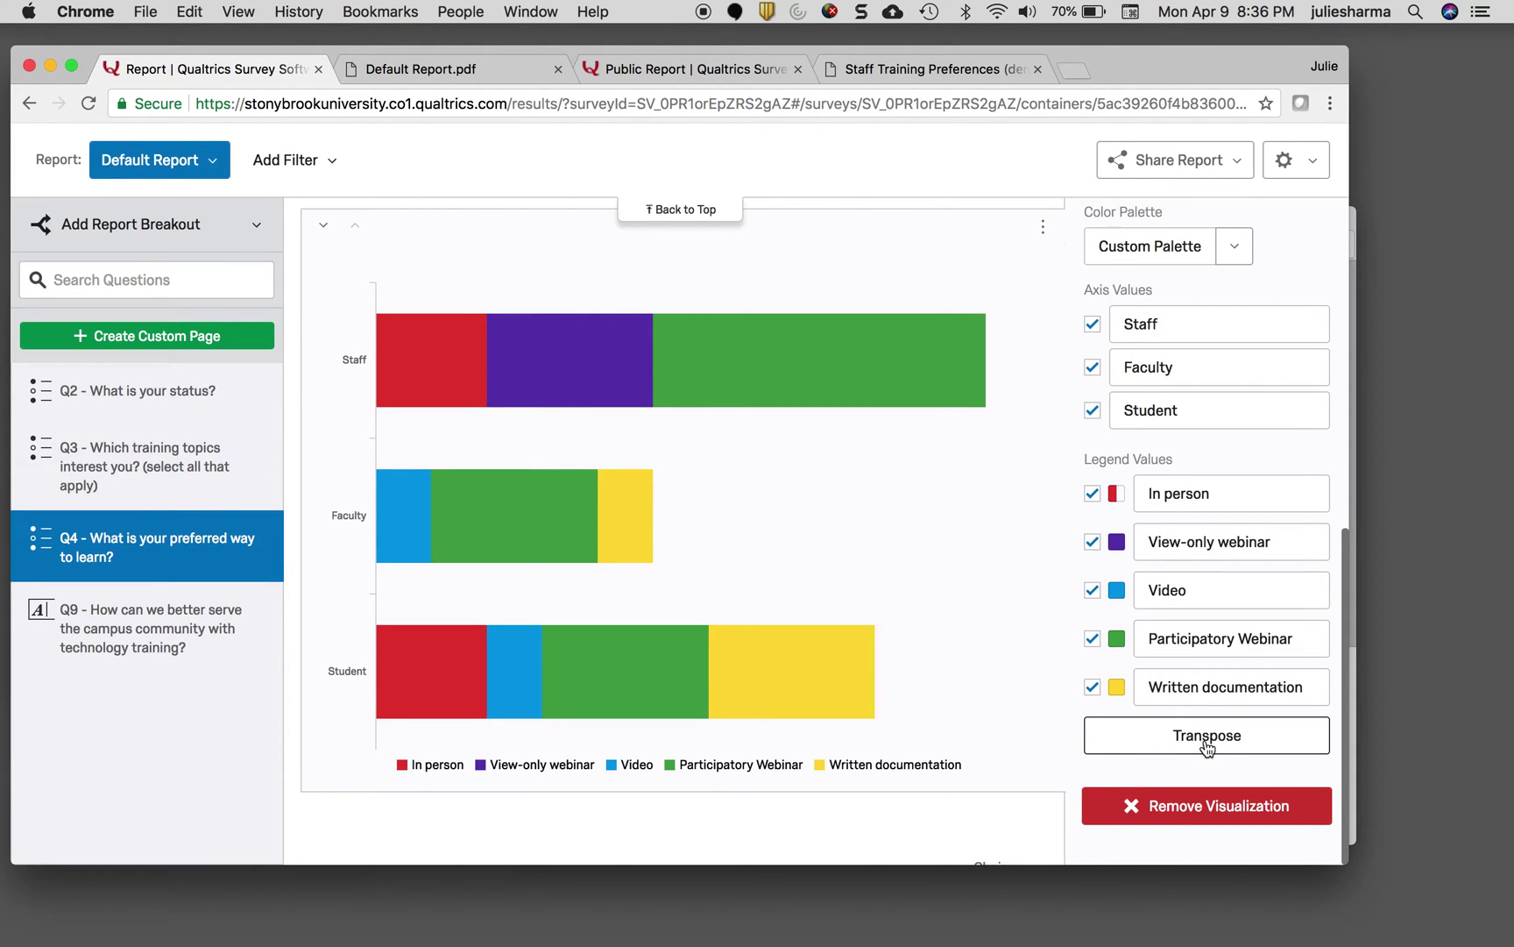
# Transpose the Q4 chart, turn off Horizontal Bars, and enable Normalize to Percentages
pyautogui.click(1208, 736)
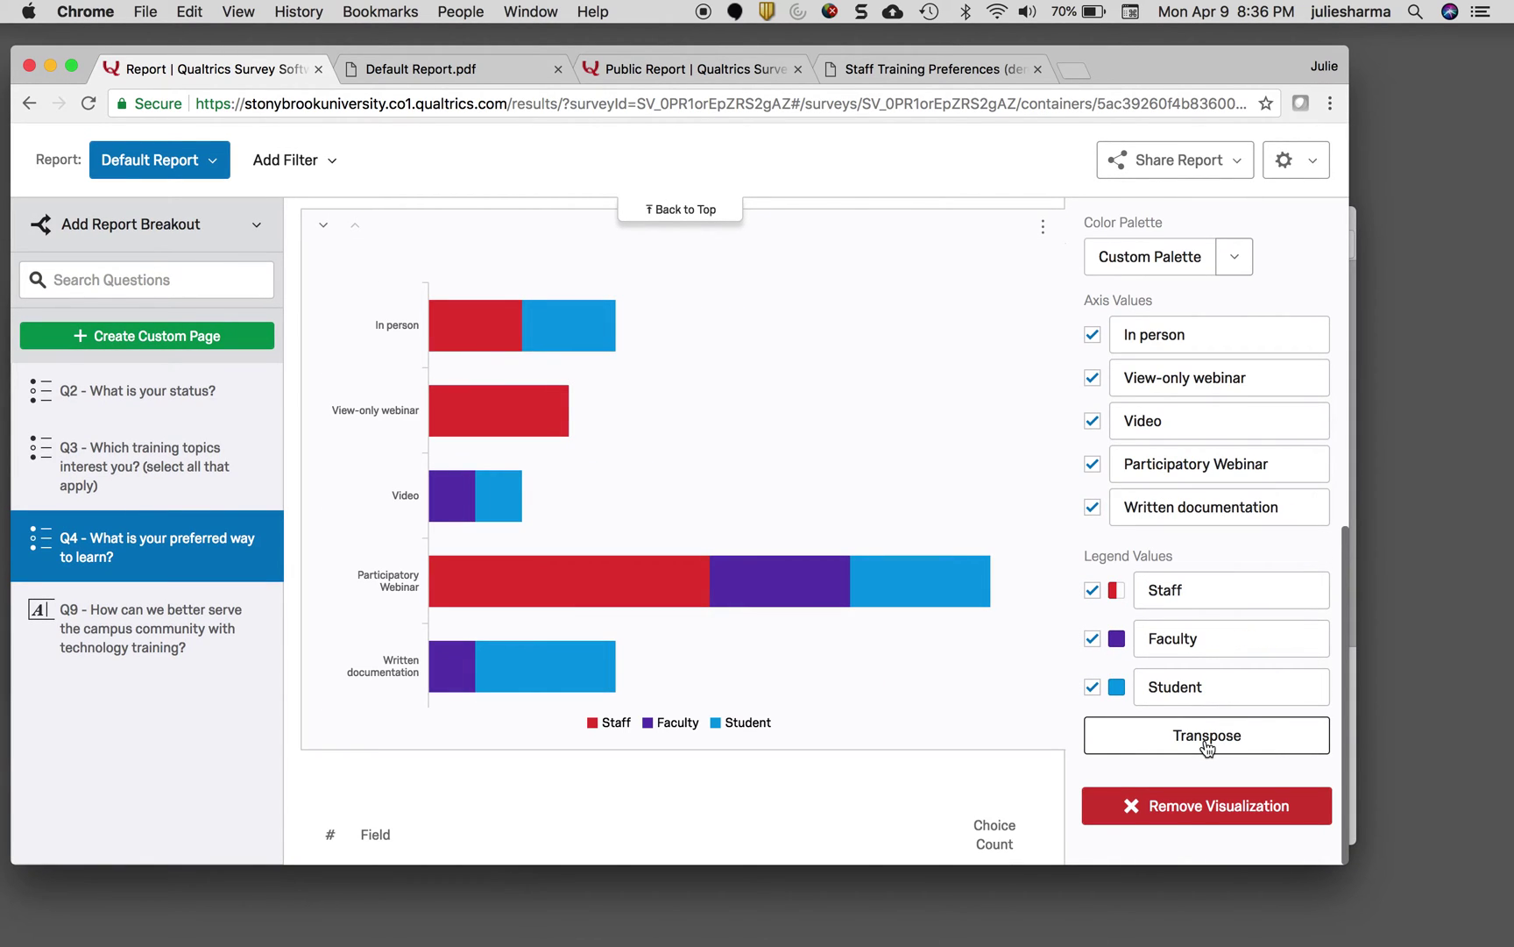
pyautogui.scroll(5, 1170, 544)
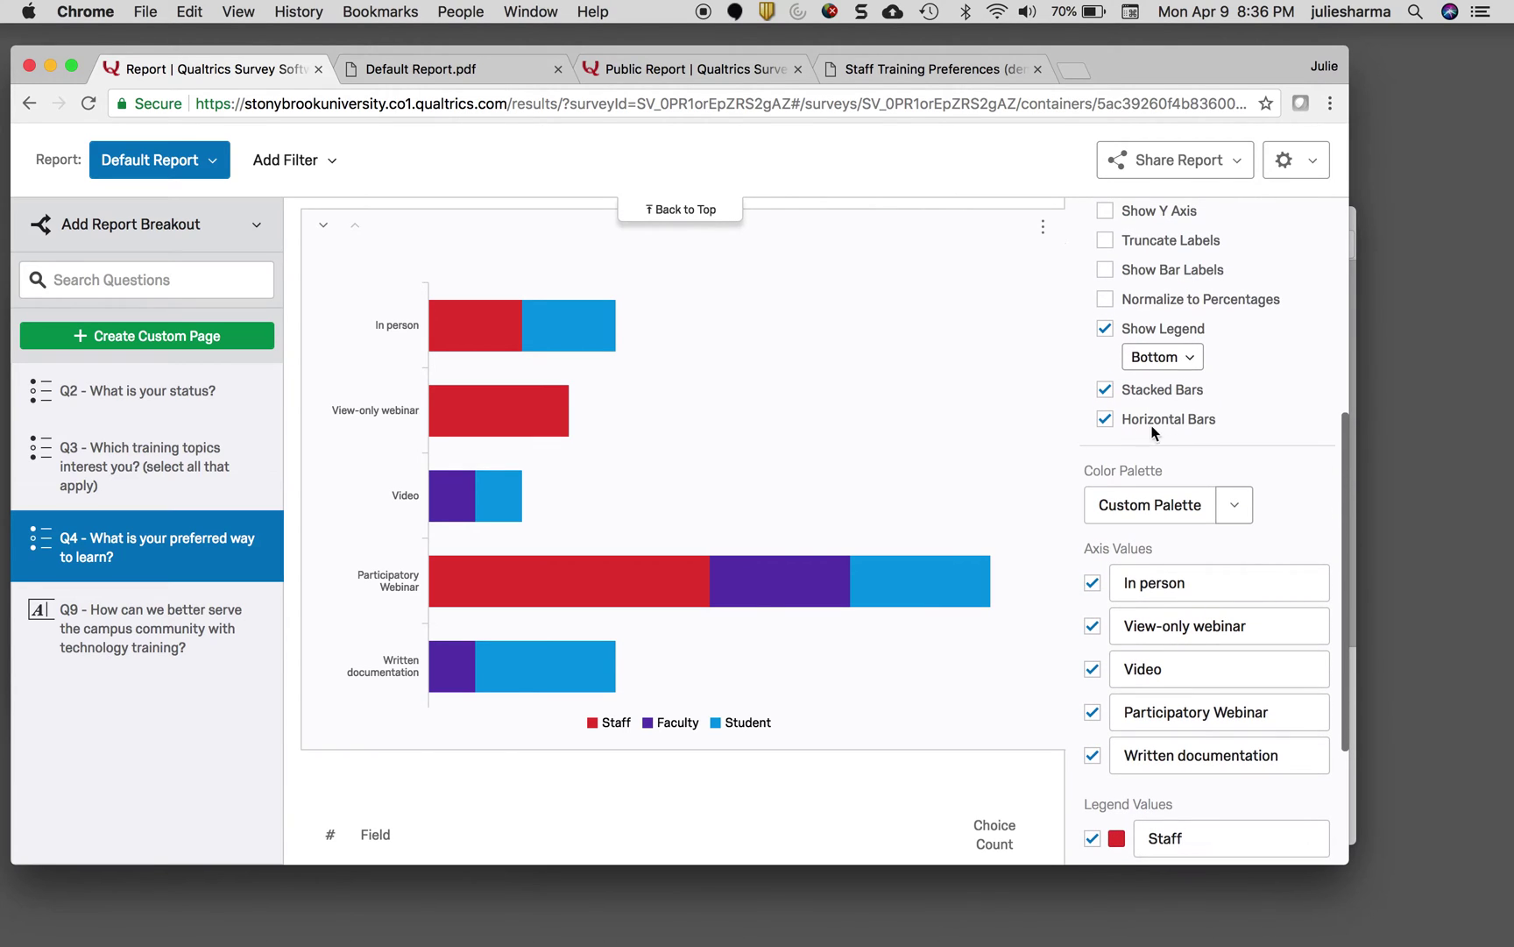
pyautogui.click(1106, 420)
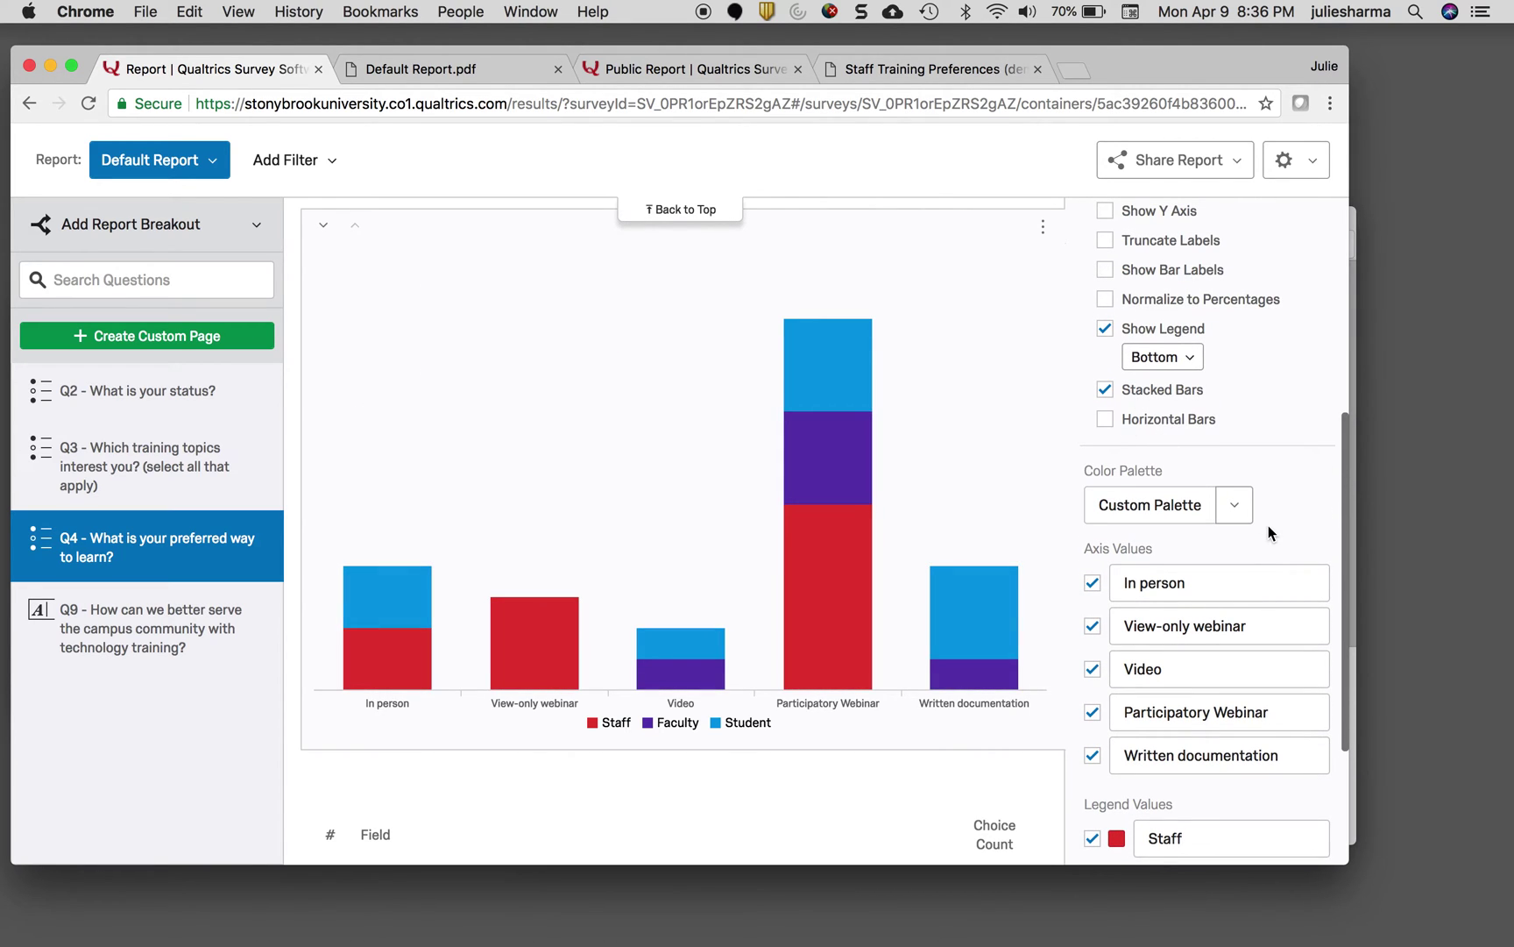
pyautogui.click(1105, 298)
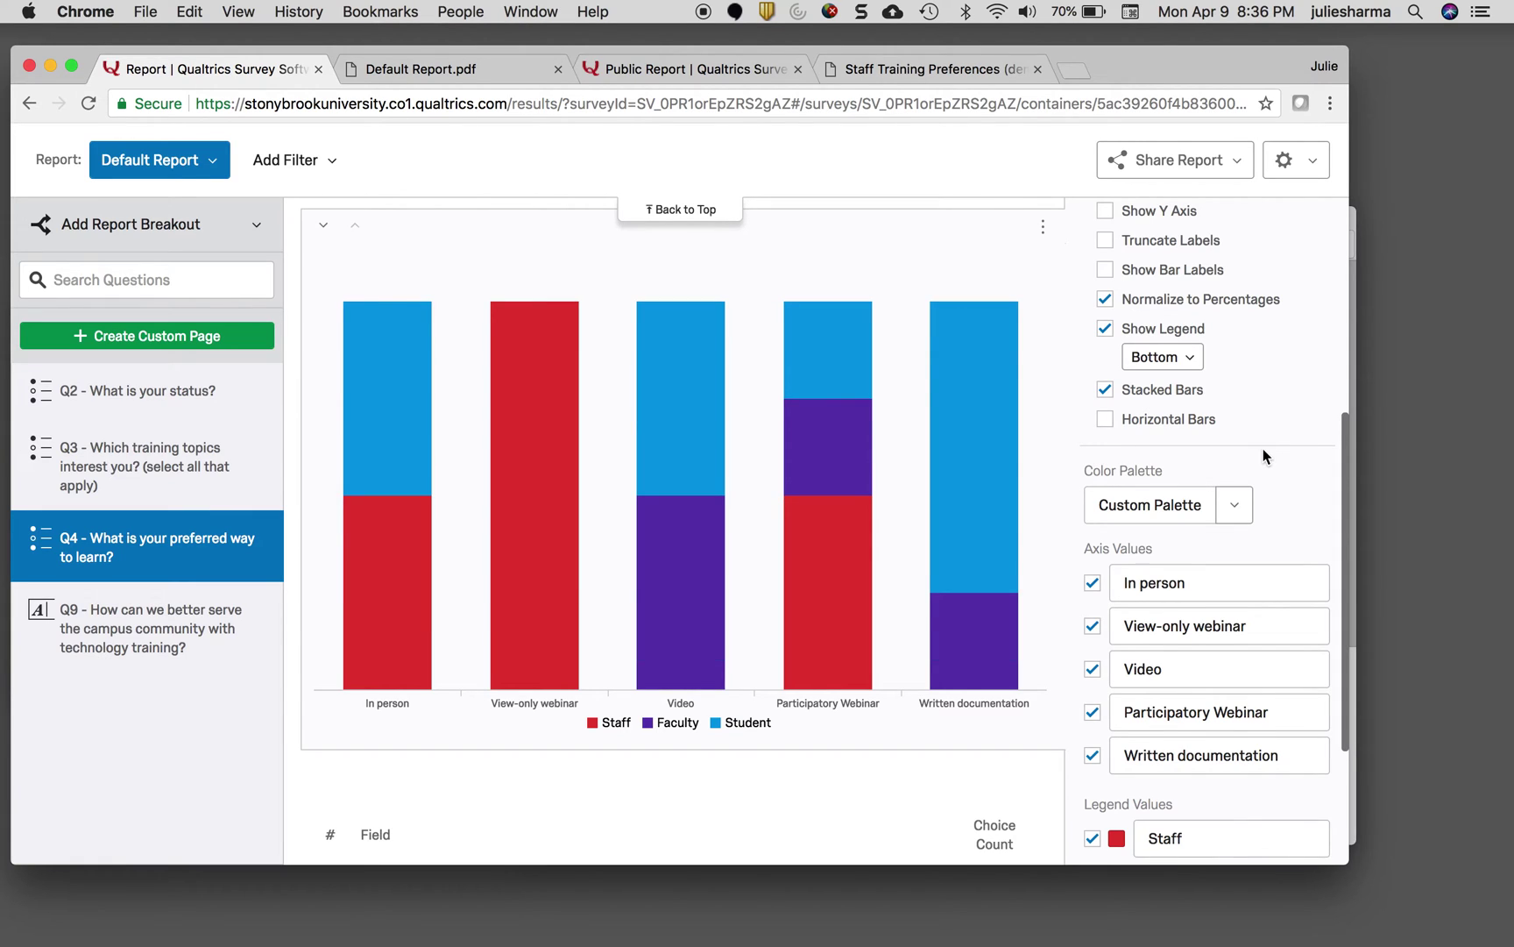
pyautogui.scroll(1, 1262, 455)
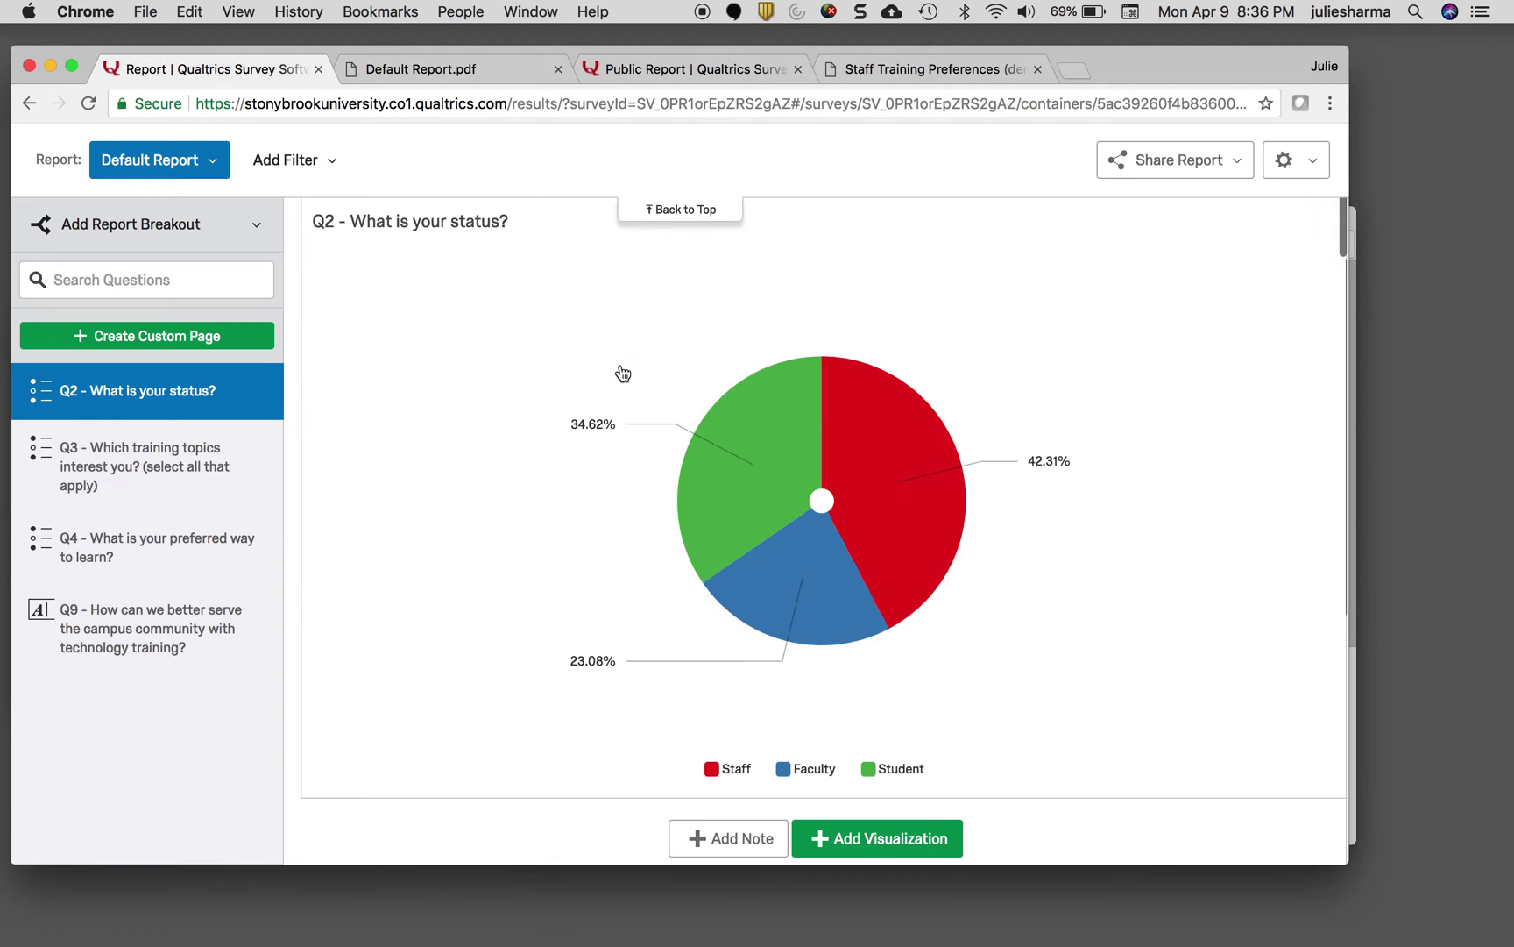
pyautogui.scroll(5, 619, 372)
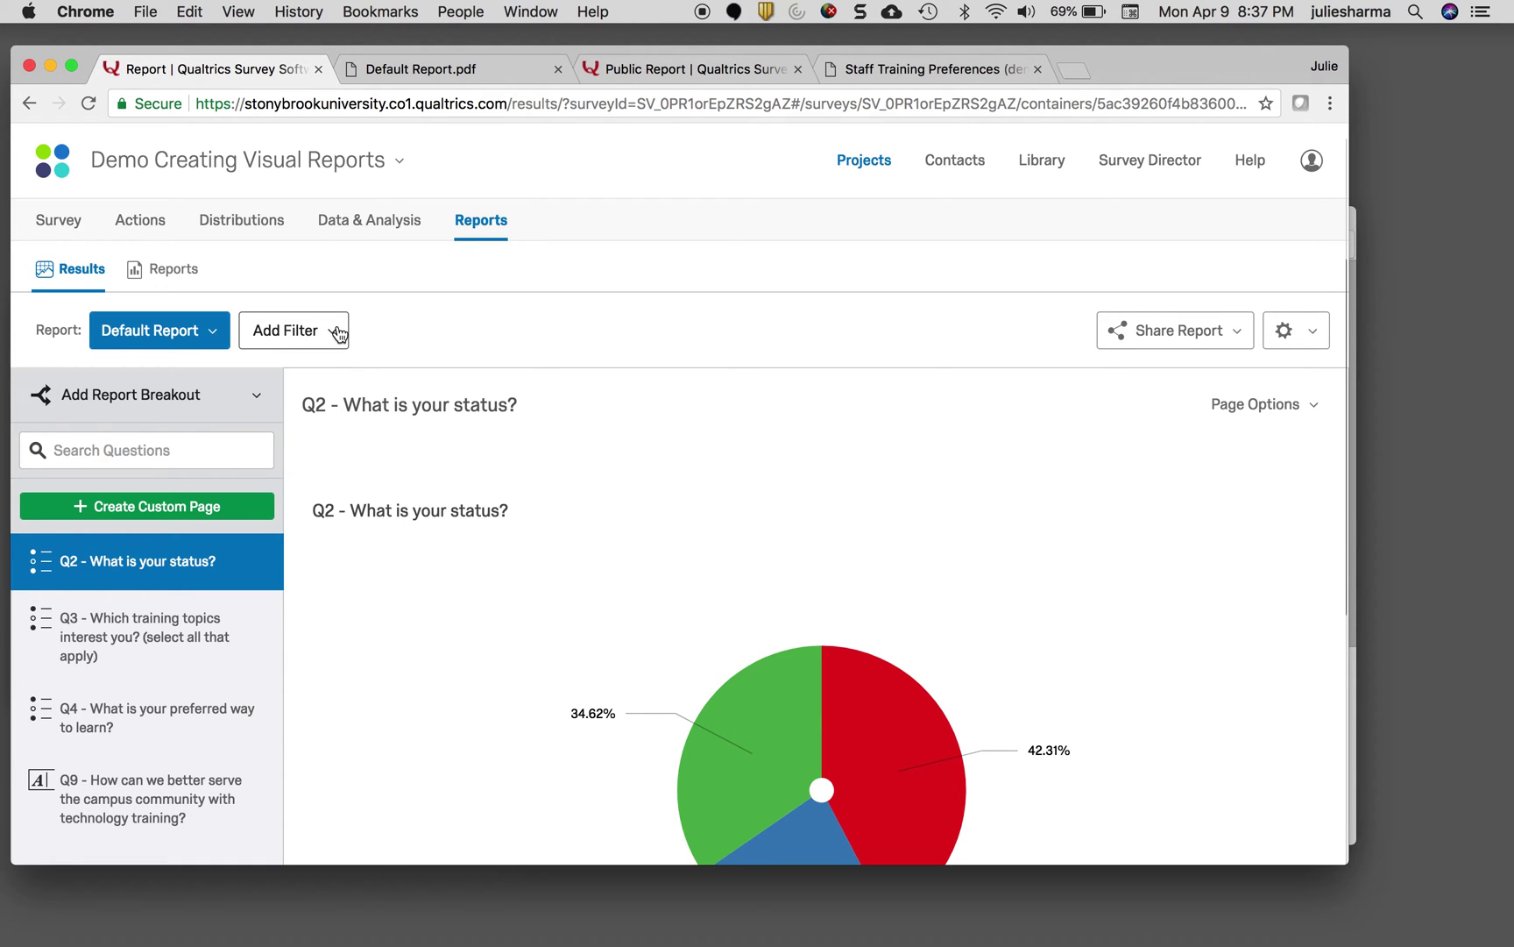
pyautogui.scroll(-3, 559, 611)
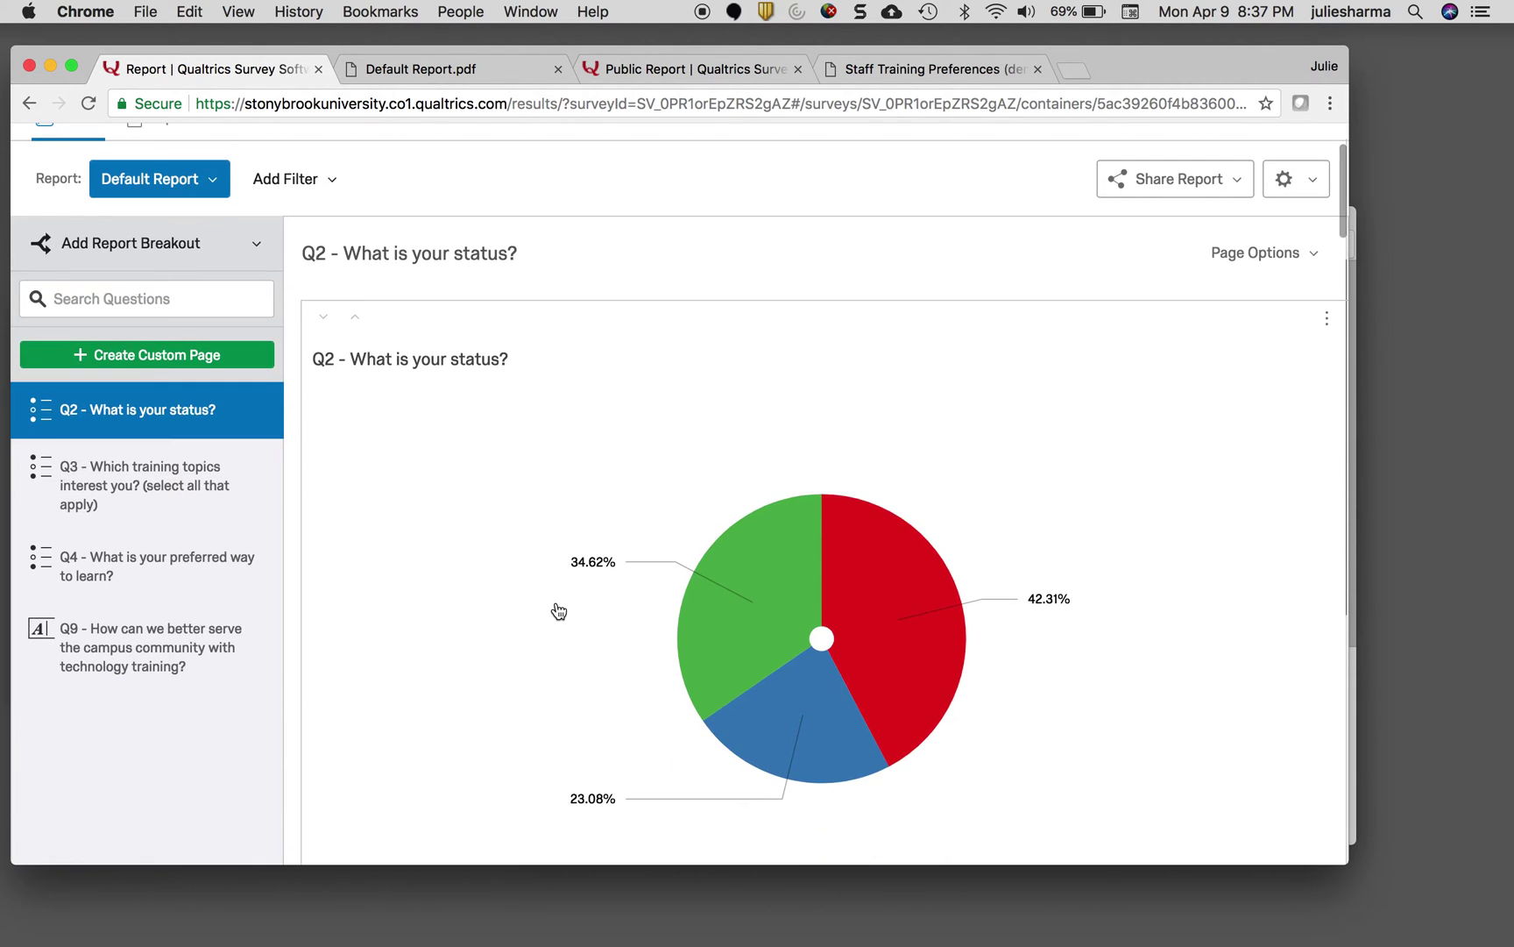
pyautogui.scroll(-4, 559, 611)
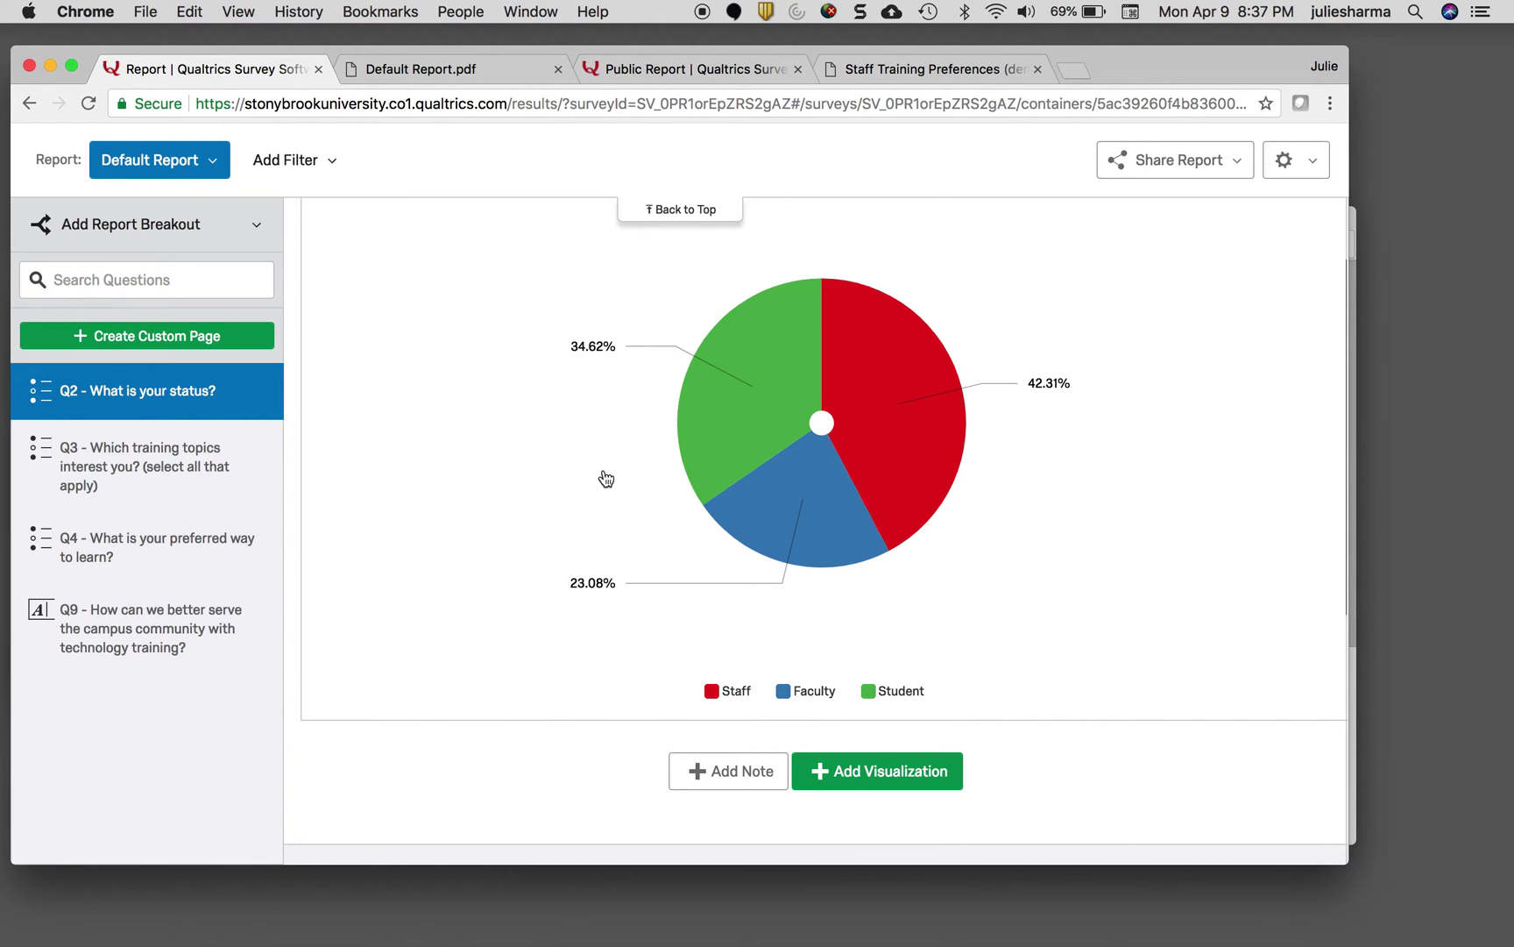
pyautogui.scroll(2, 607, 478)
pyautogui.scroll(2, 607, 478)
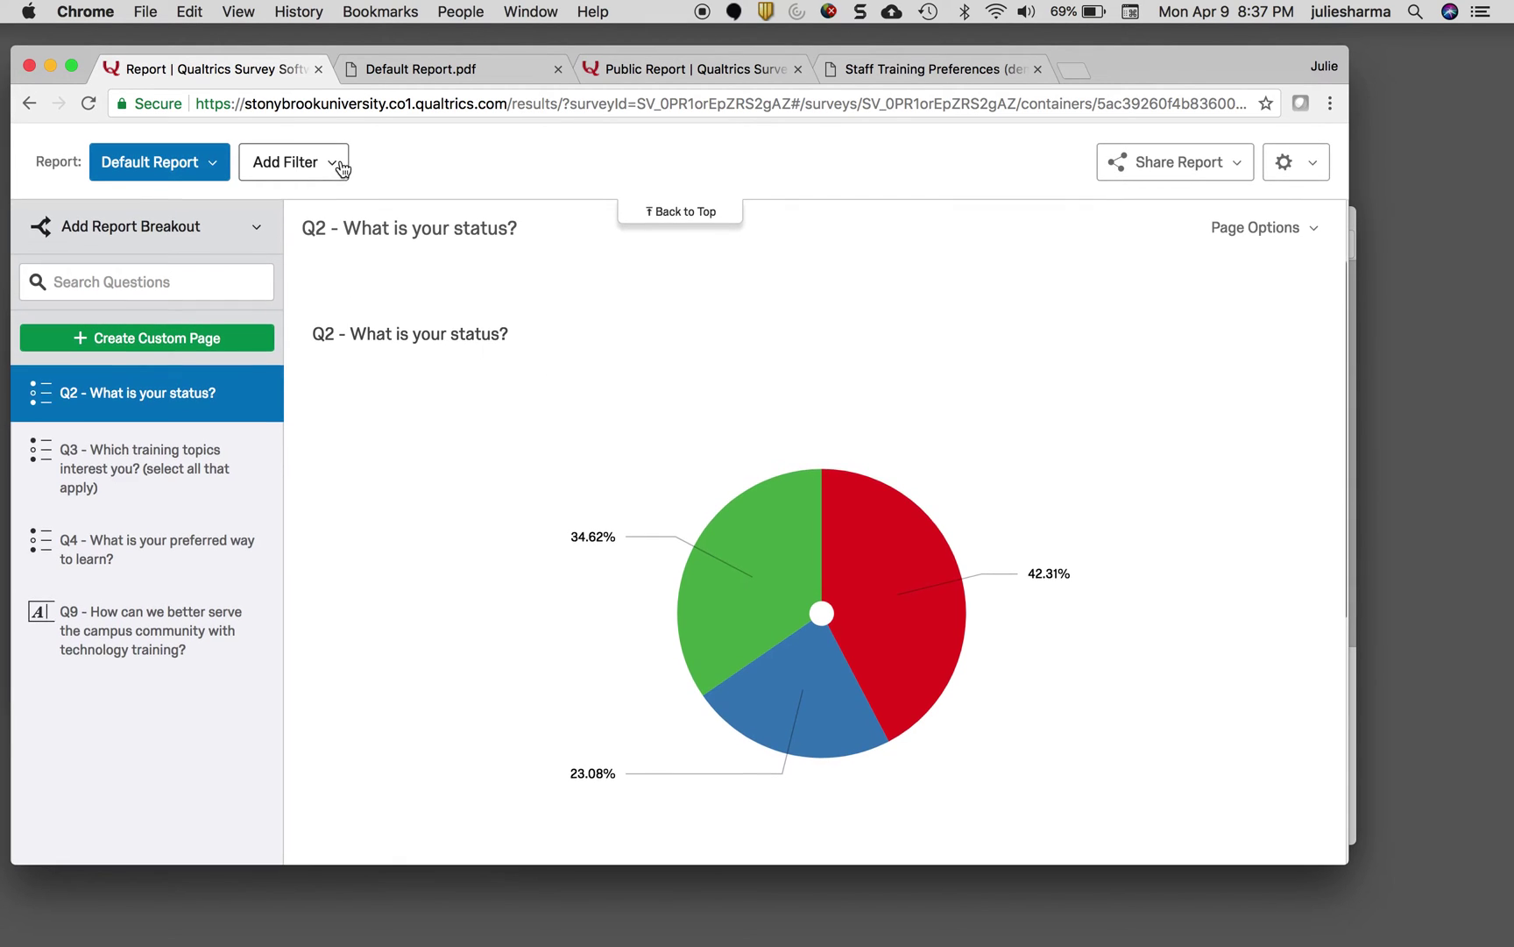
pyautogui.scroll(4, 439, 409)
# Add the report filter 'Q2 - What is your status? Is 1 - Staff'
pyautogui.click(301, 337)
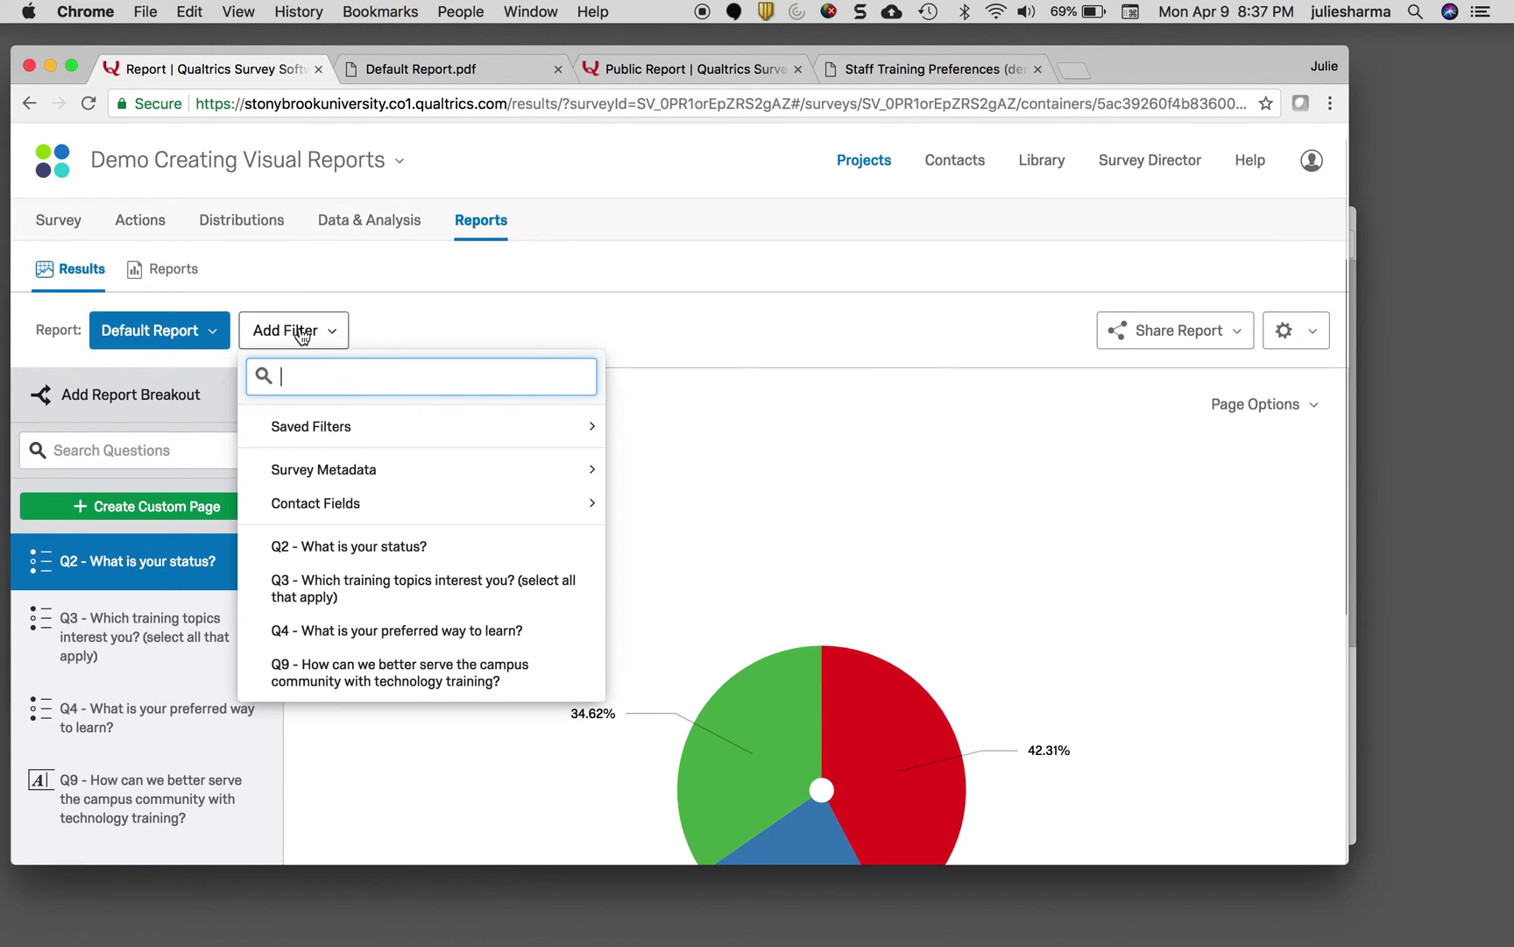
pyautogui.click(388, 548)
pyautogui.click(686, 333)
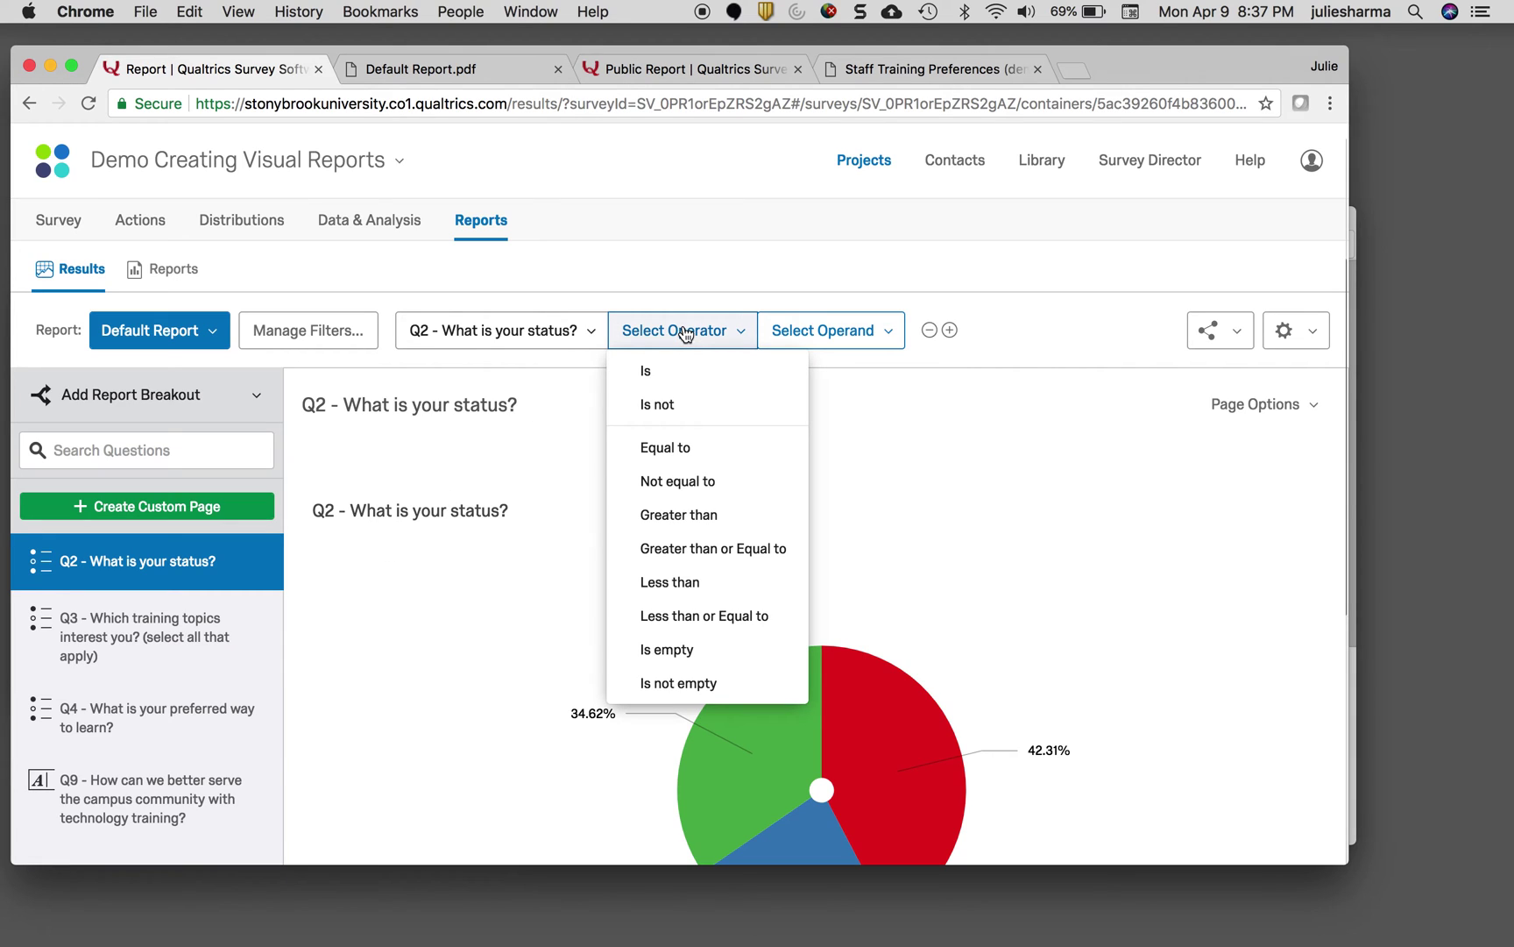
pyautogui.click(699, 379)
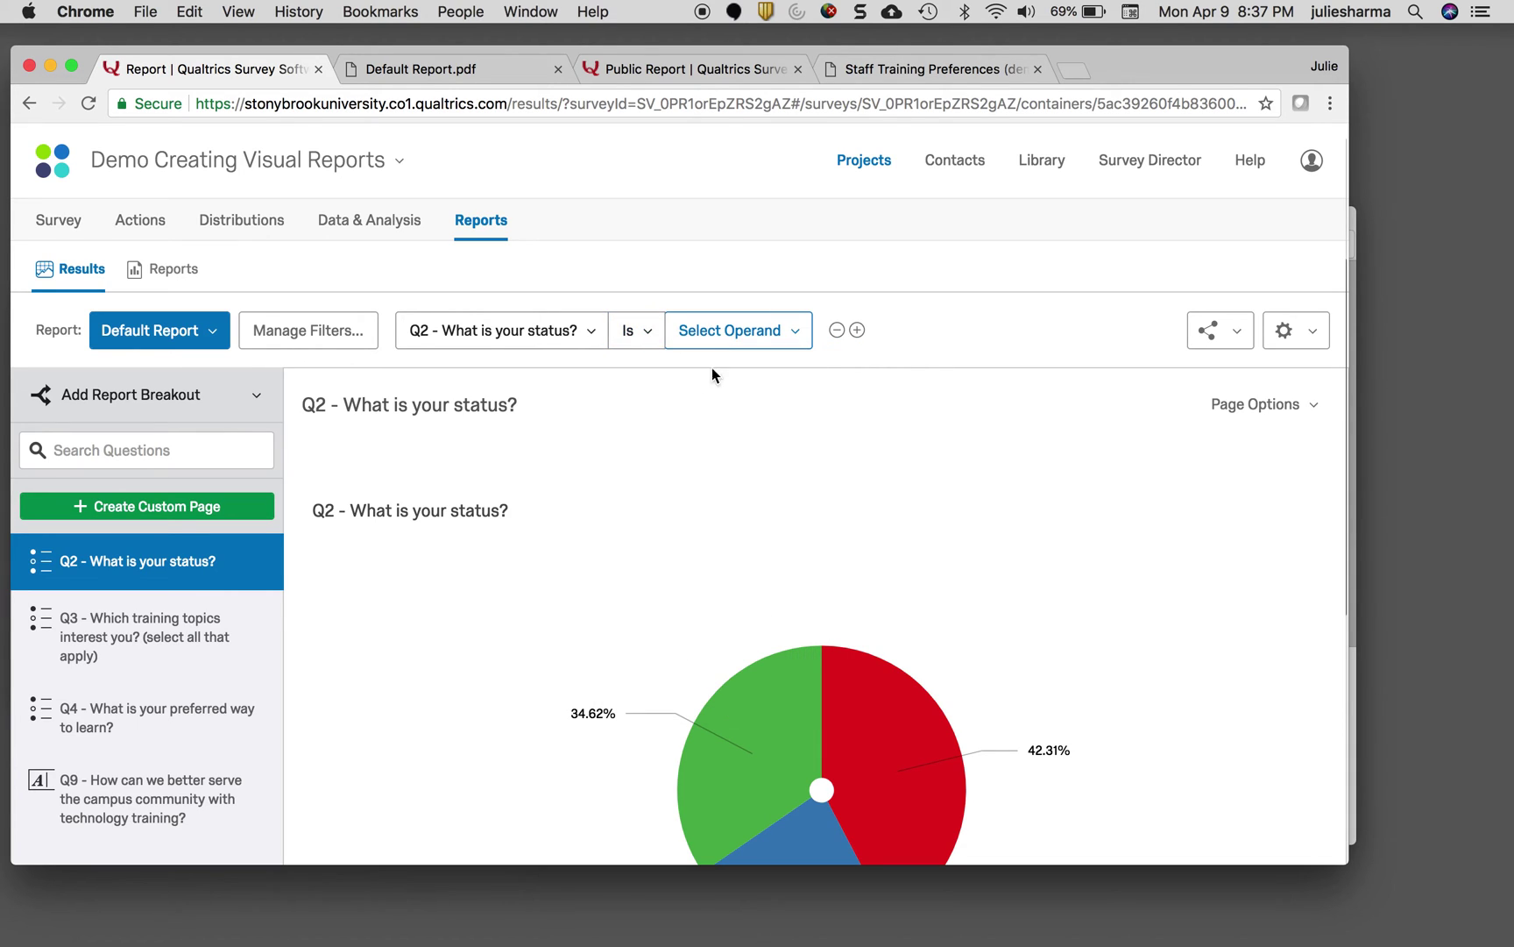
pyautogui.click(763, 332)
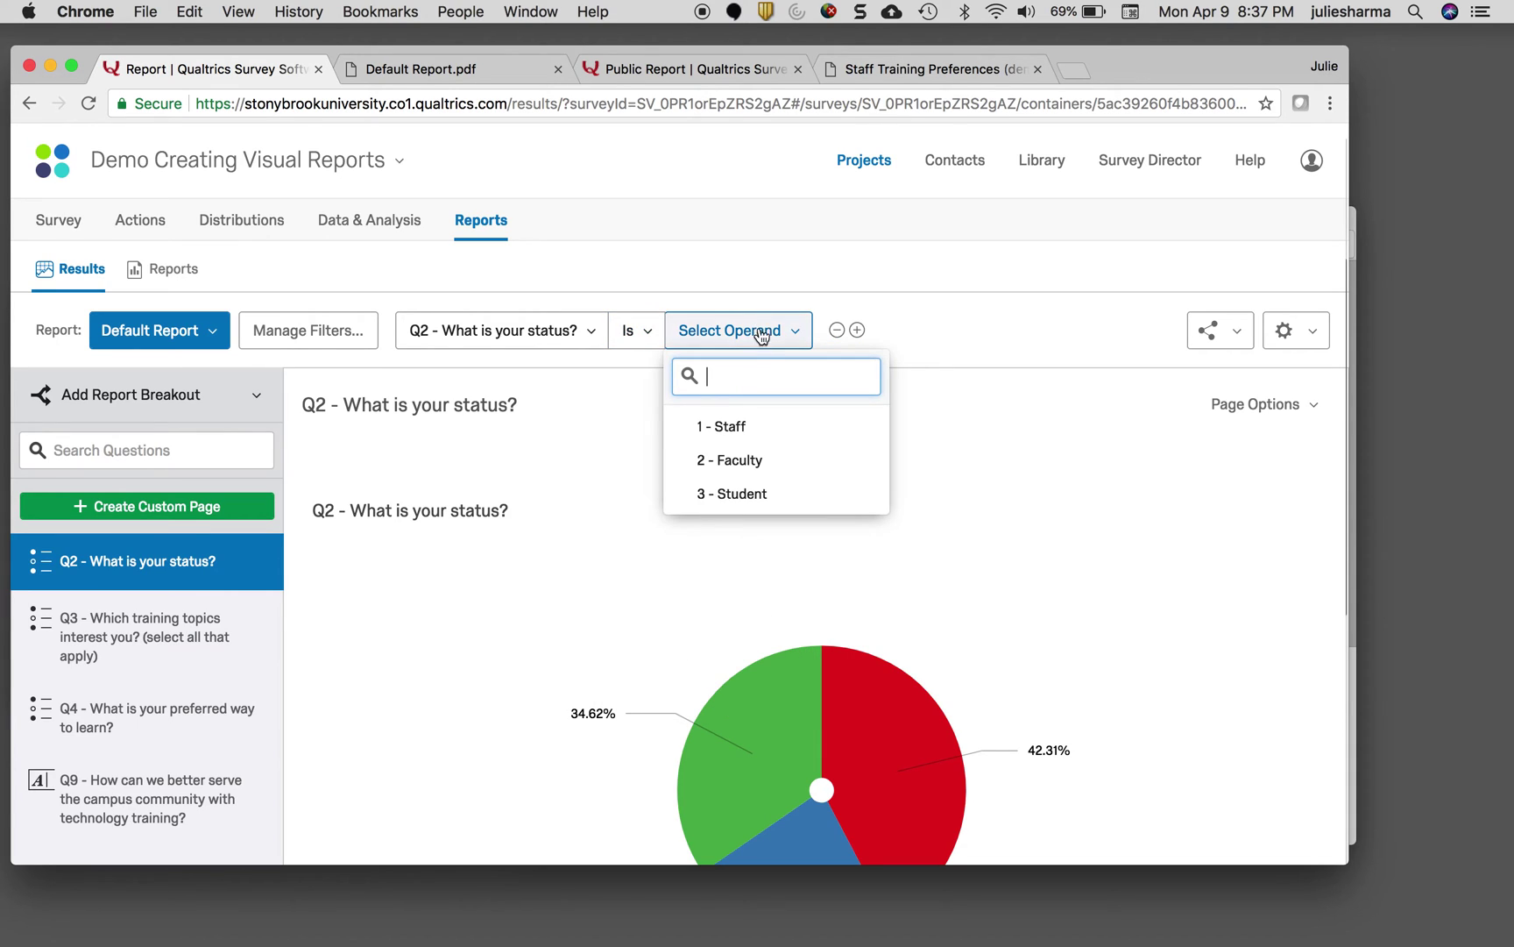
pyautogui.click(765, 434)
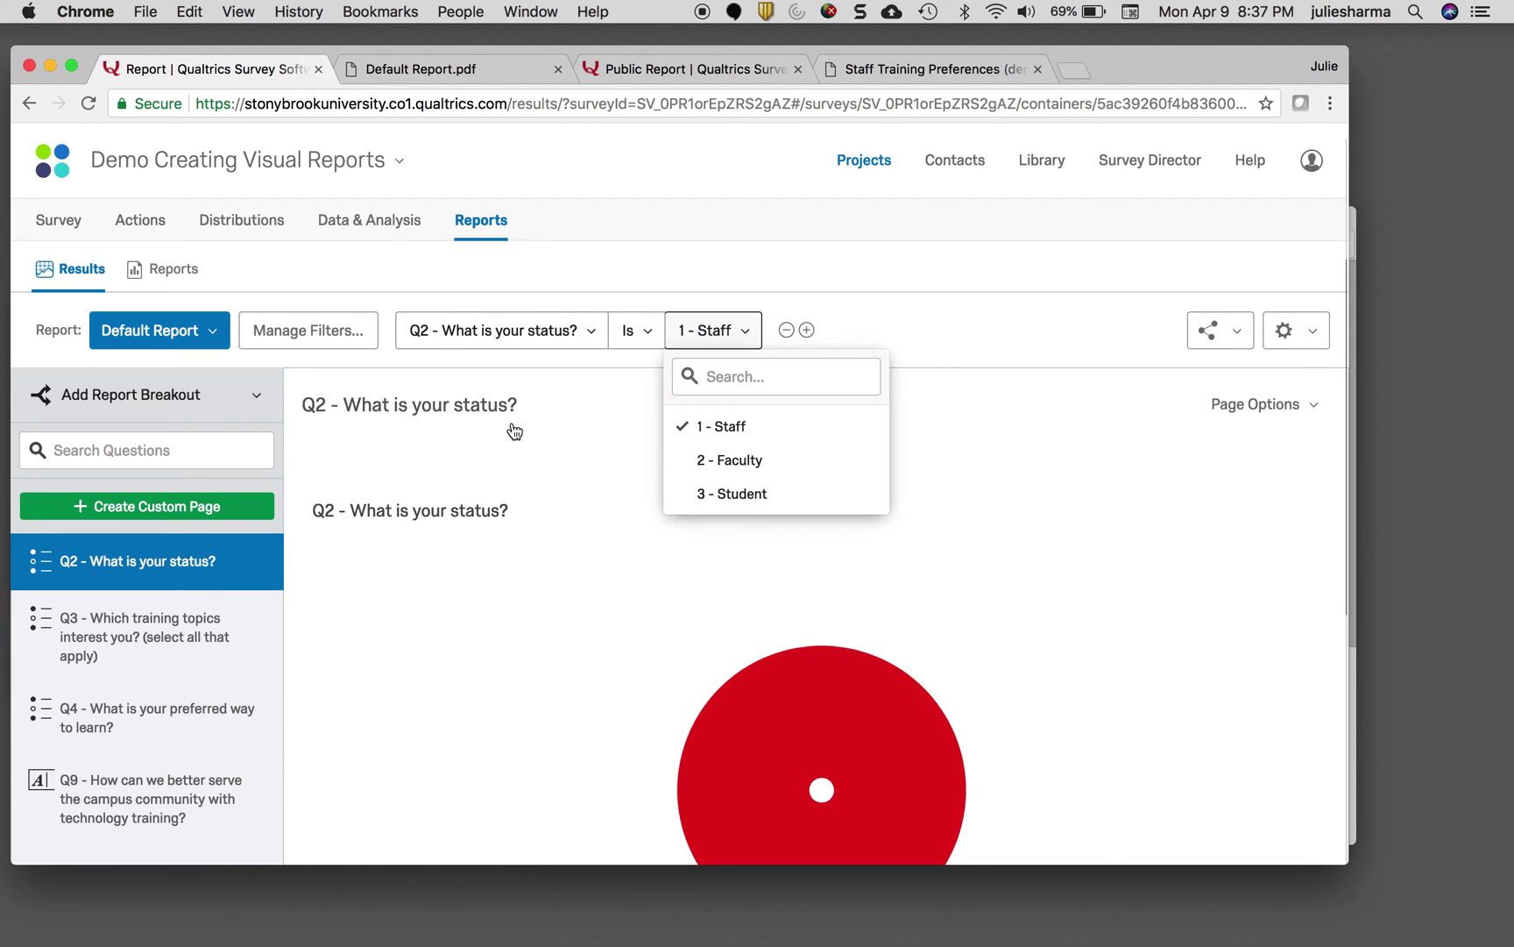
pyautogui.scroll(-5, 505, 650)
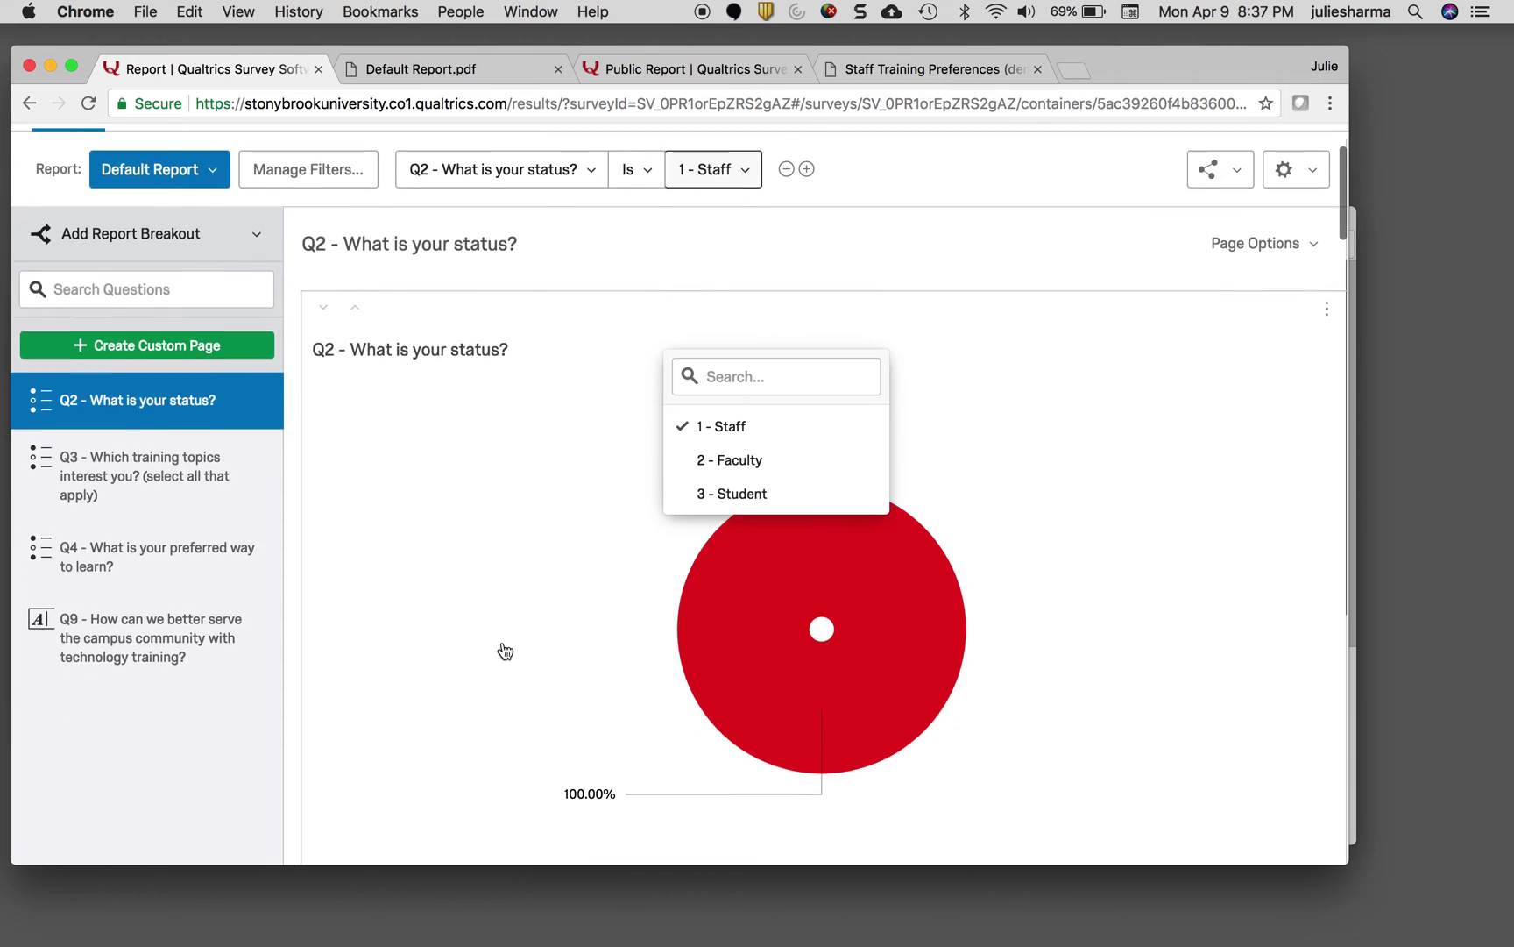
pyautogui.scroll(-10, 505, 650)
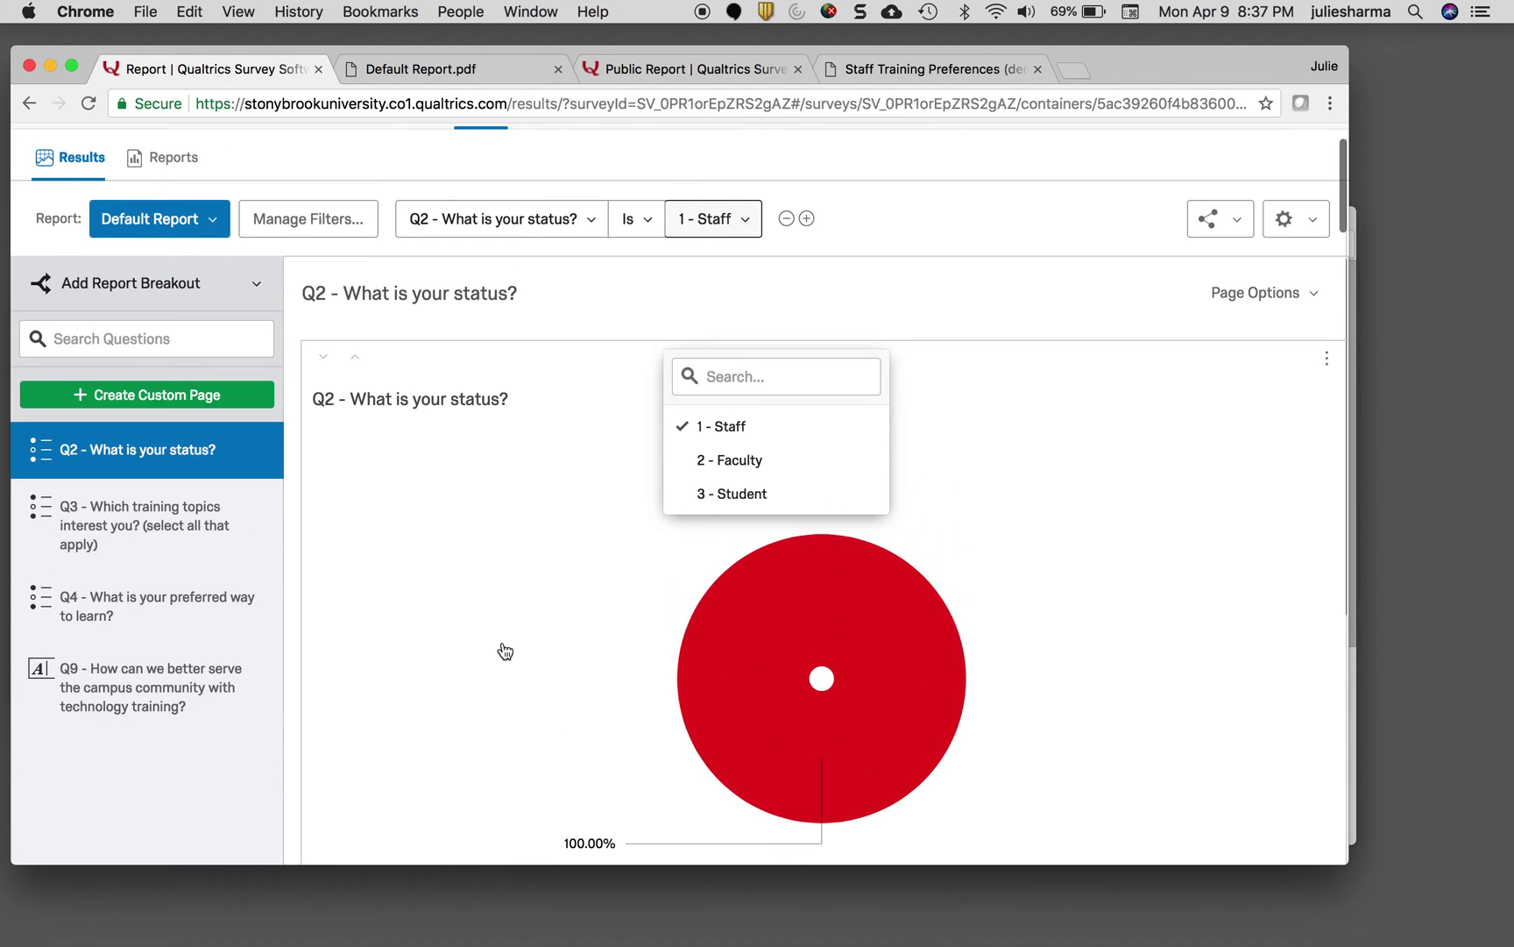
pyautogui.scroll(-15, 504, 651)
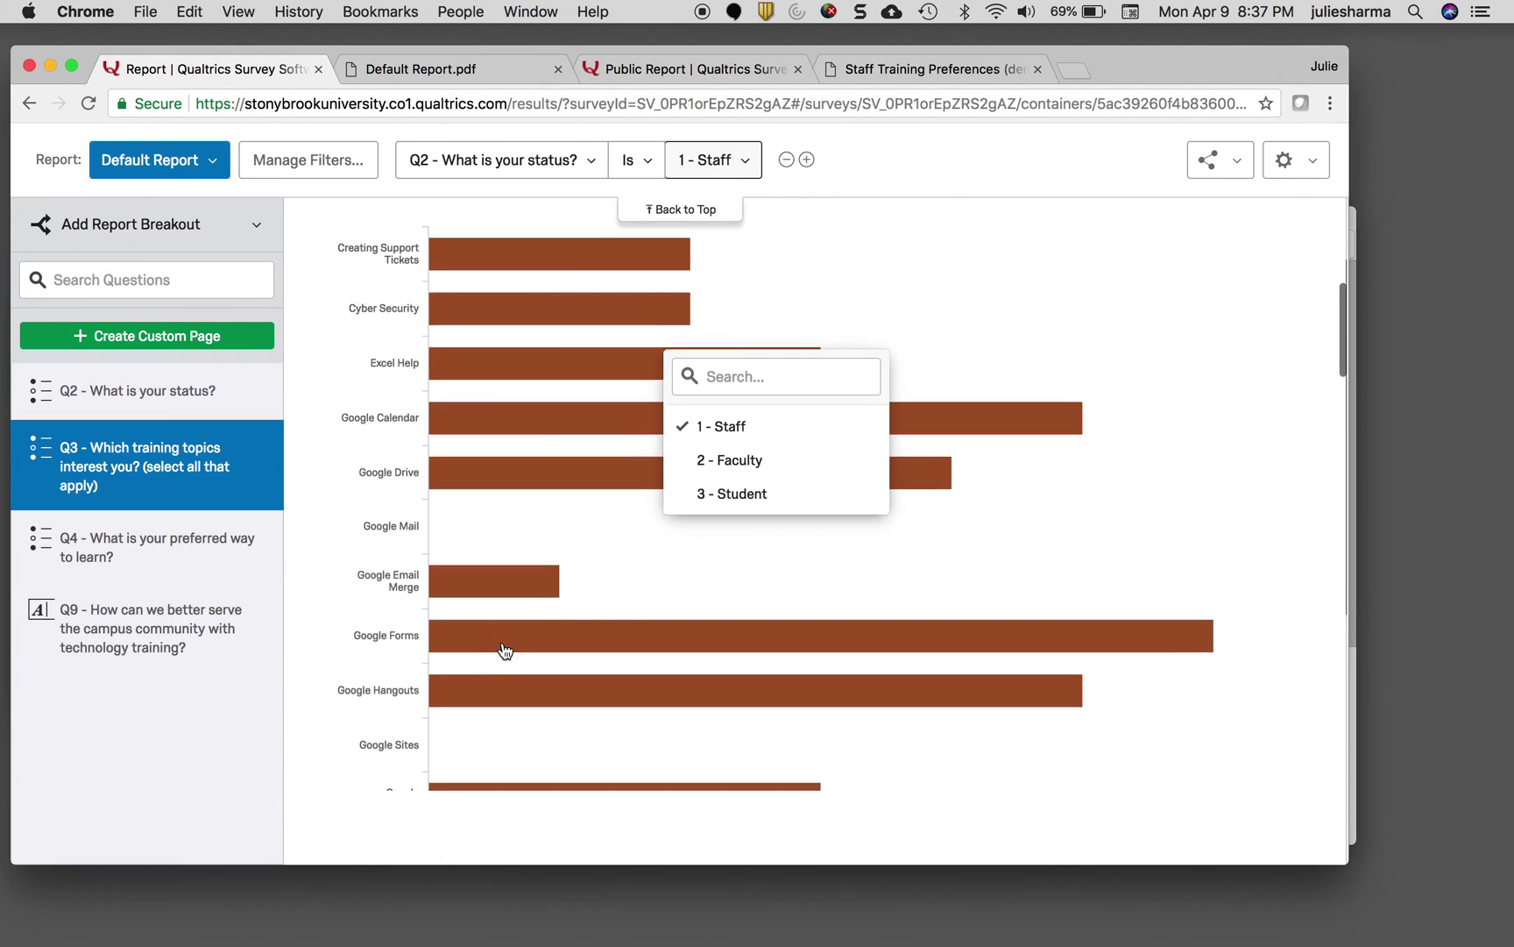
pyautogui.scroll(-15, 505, 650)
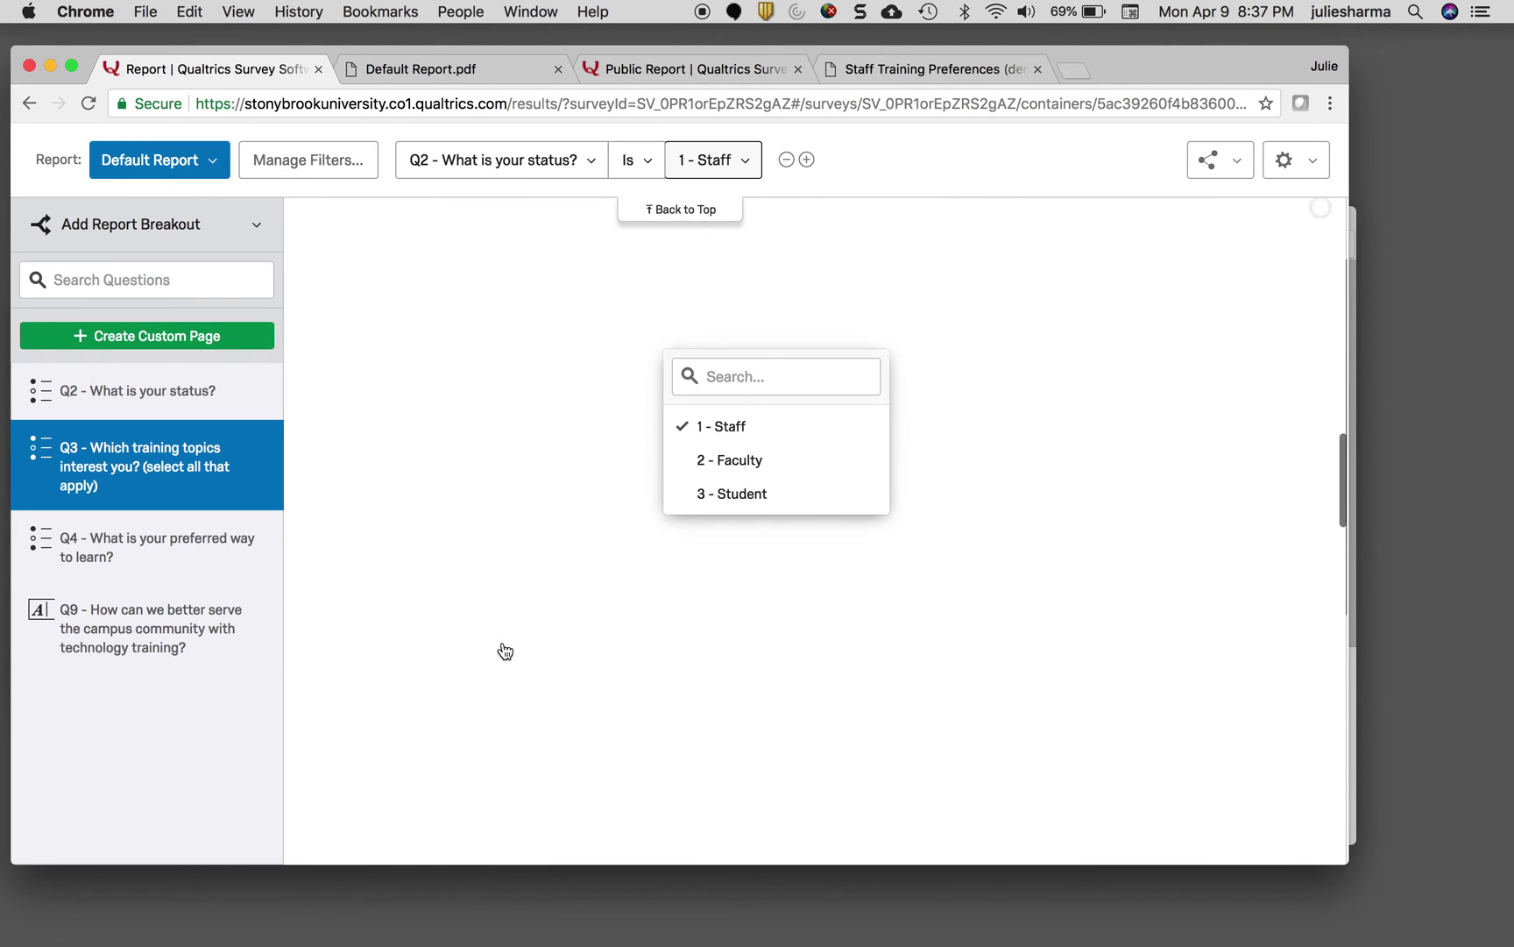
pyautogui.scroll(-20, 505, 651)
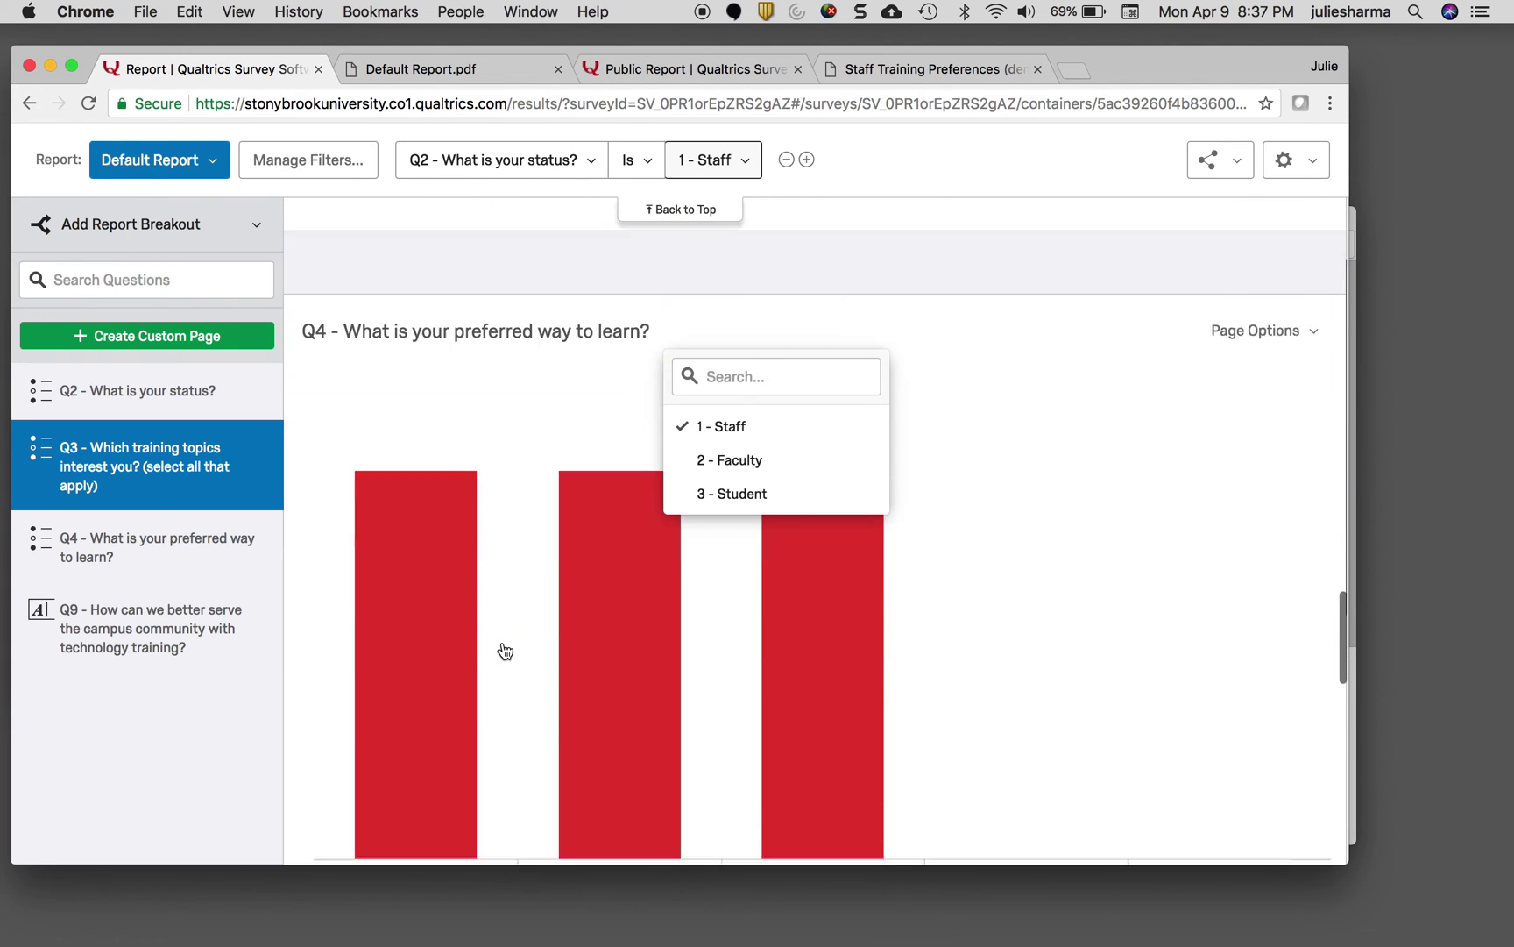
pyautogui.scroll(1, 504, 650)
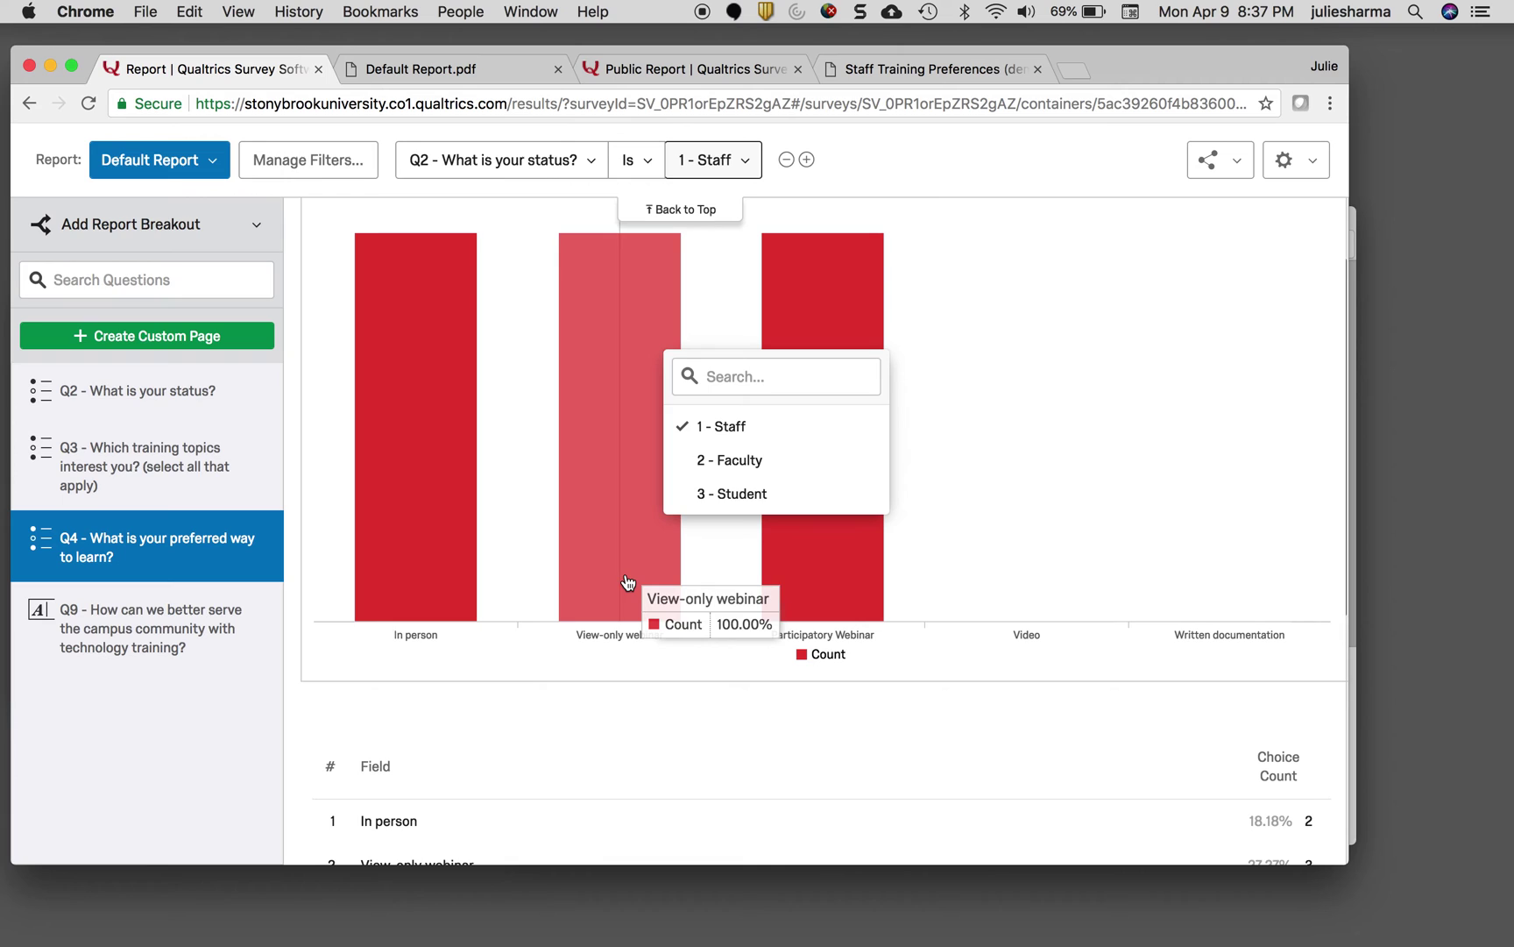
pyautogui.scroll(15, 636, 615)
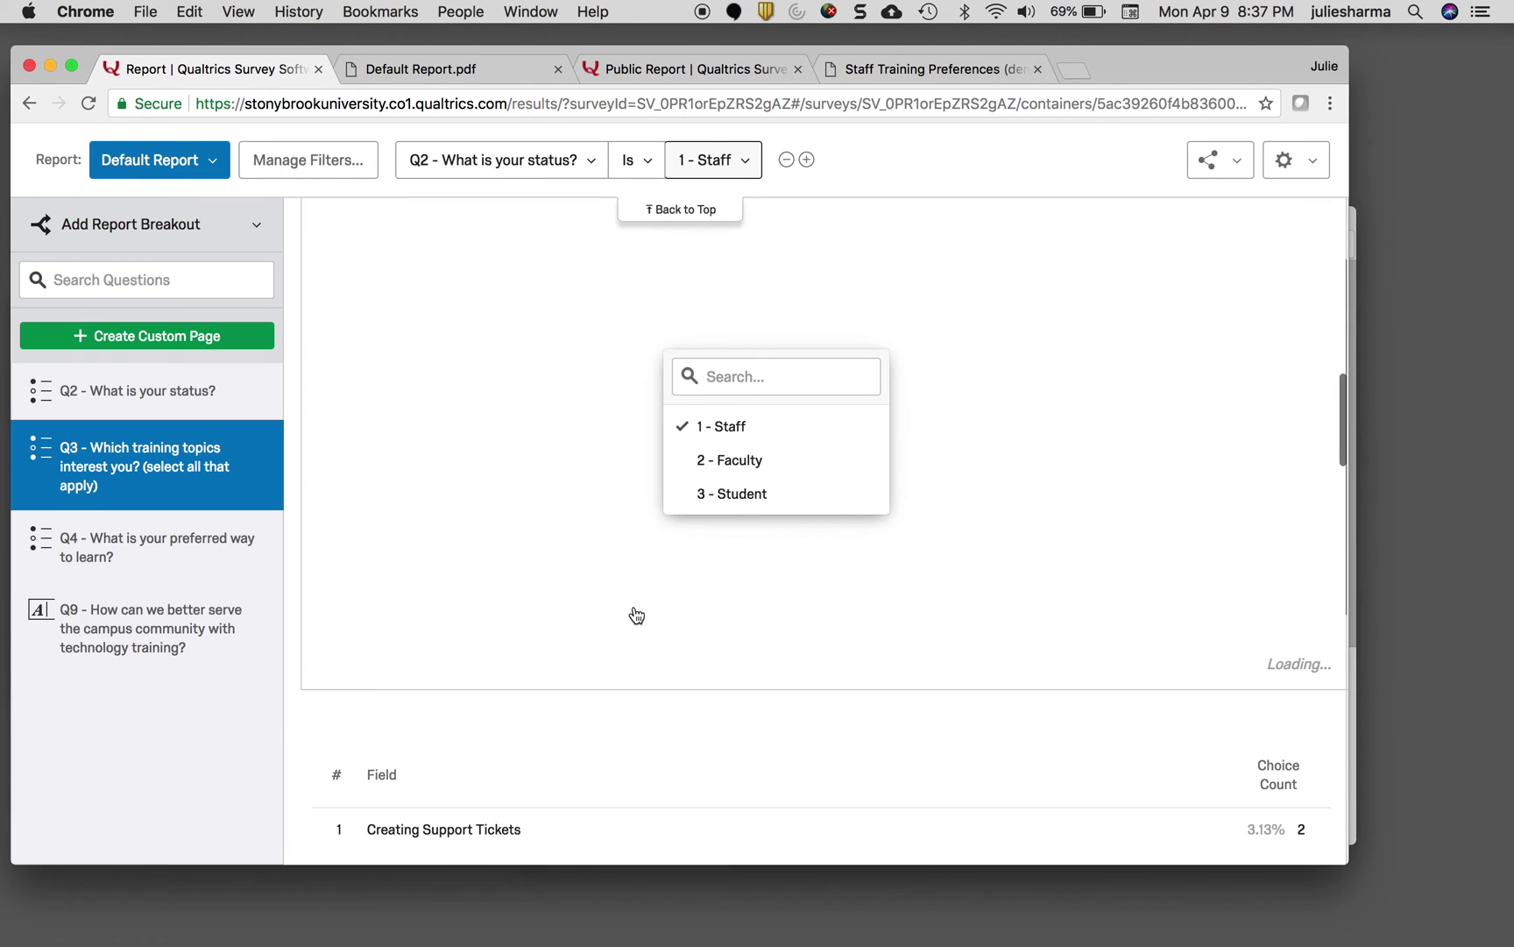
pyautogui.scroll(5, 636, 614)
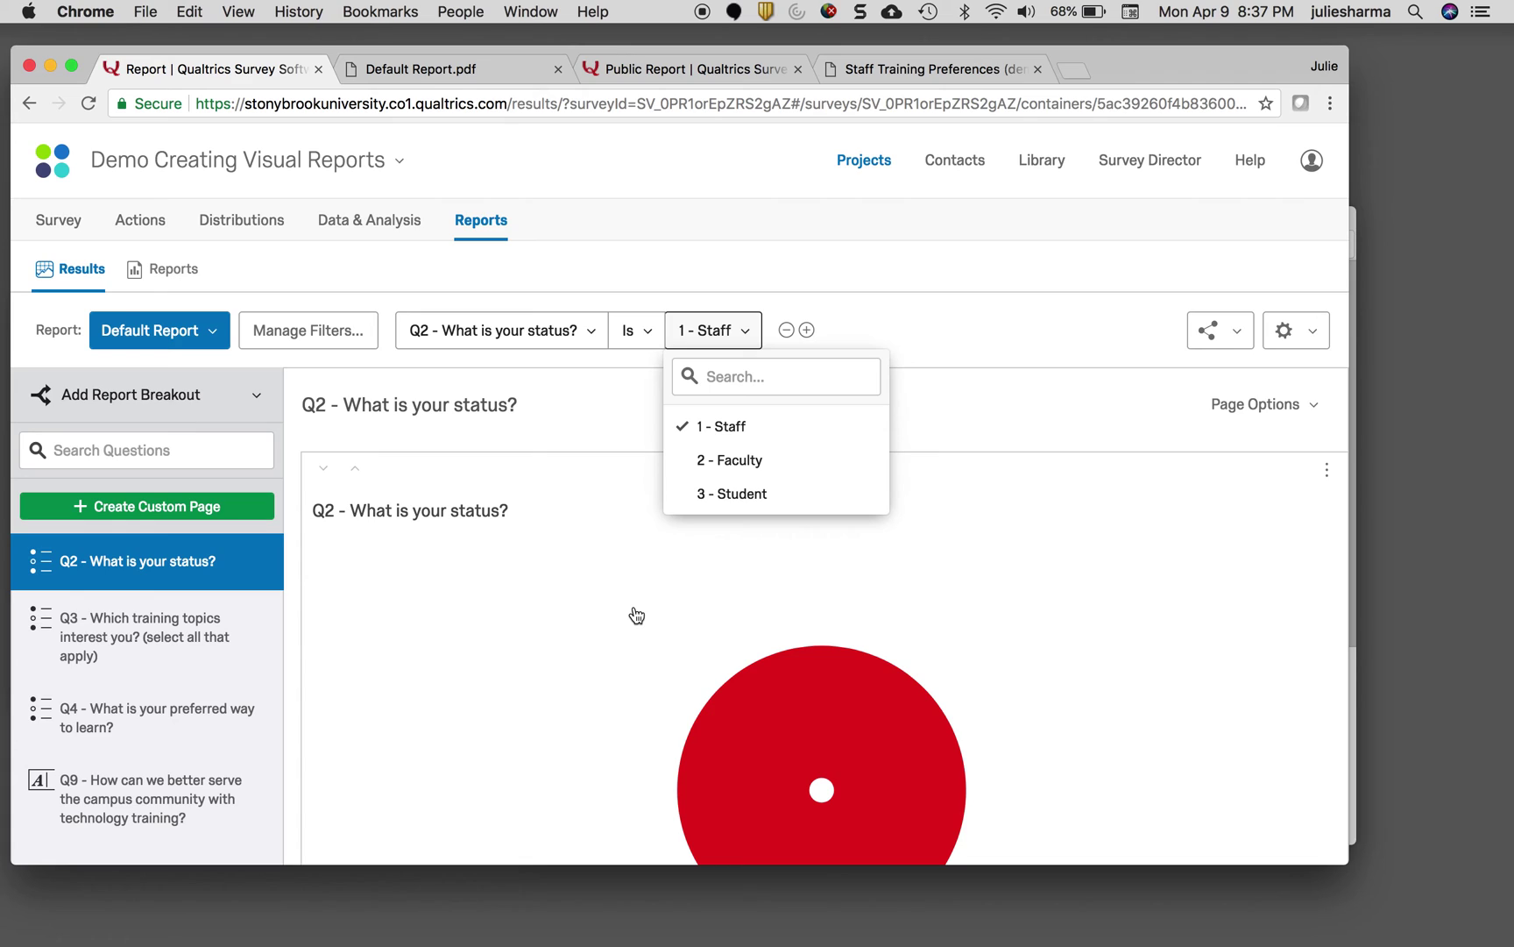
# Start a new report from the report list and name it 'Staff Report'
pyautogui.click(1025, 313)
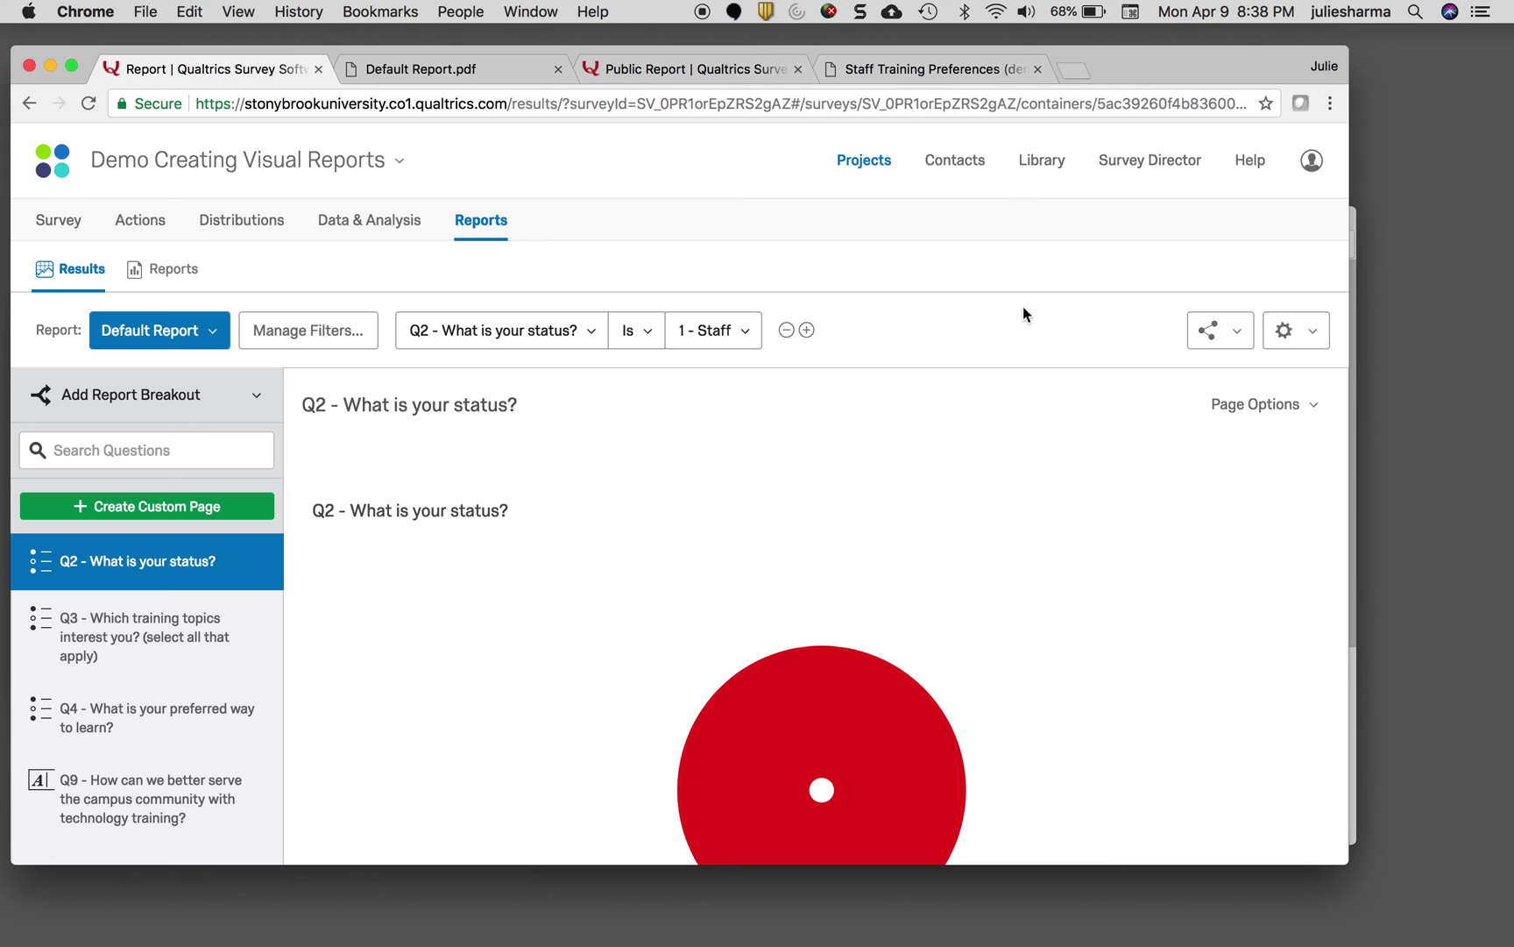
pyautogui.click(212, 333)
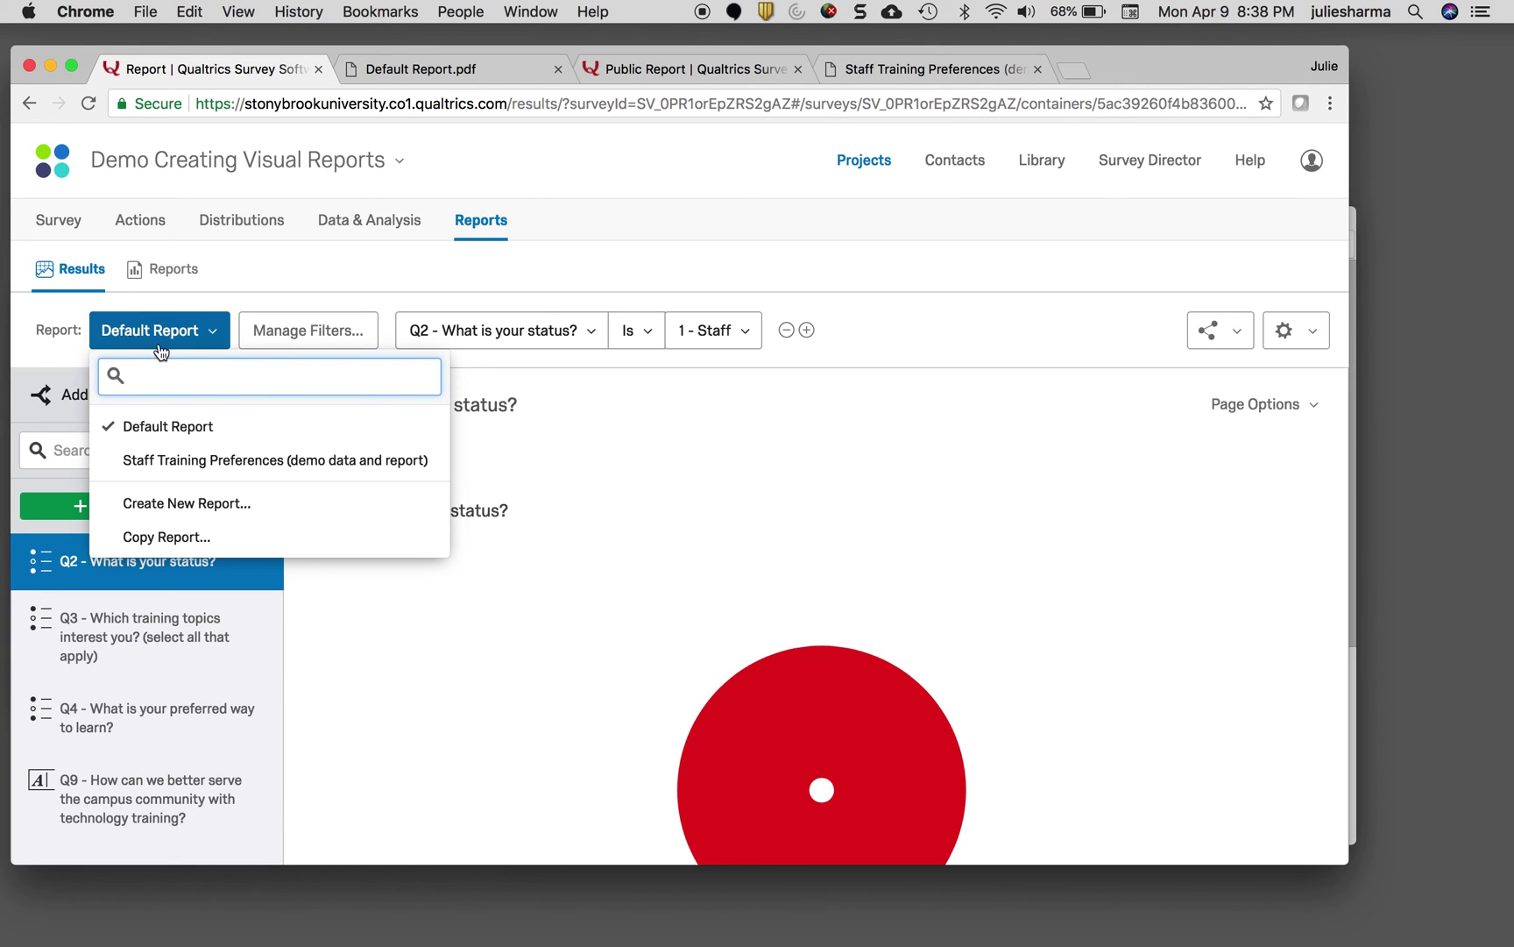
pyautogui.click(196, 508)
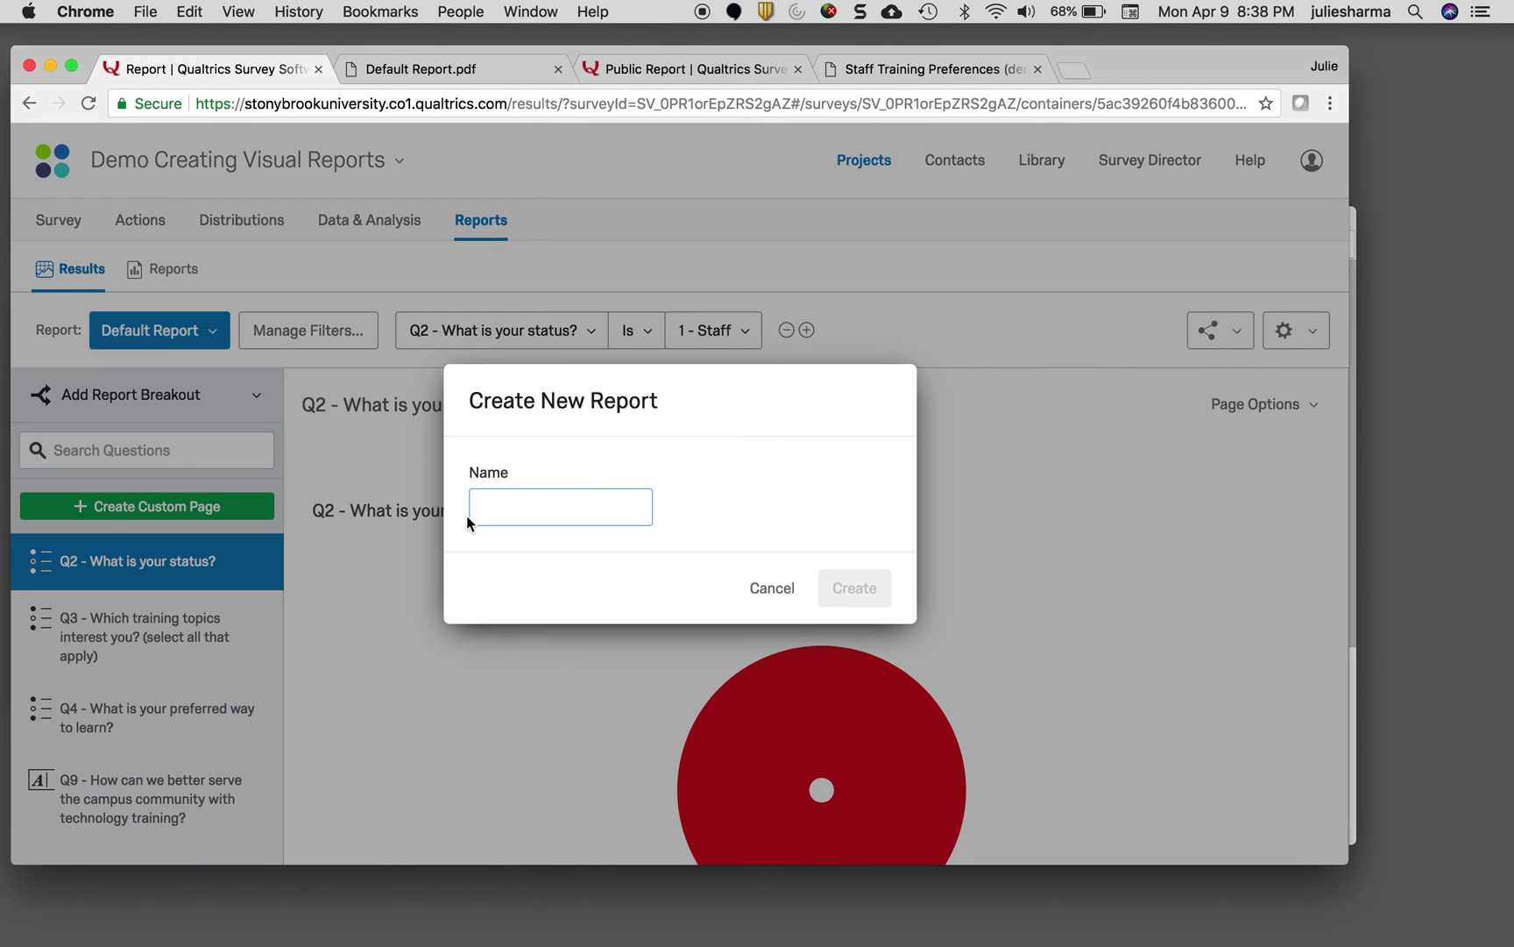
pyautogui.write('Staff Report')
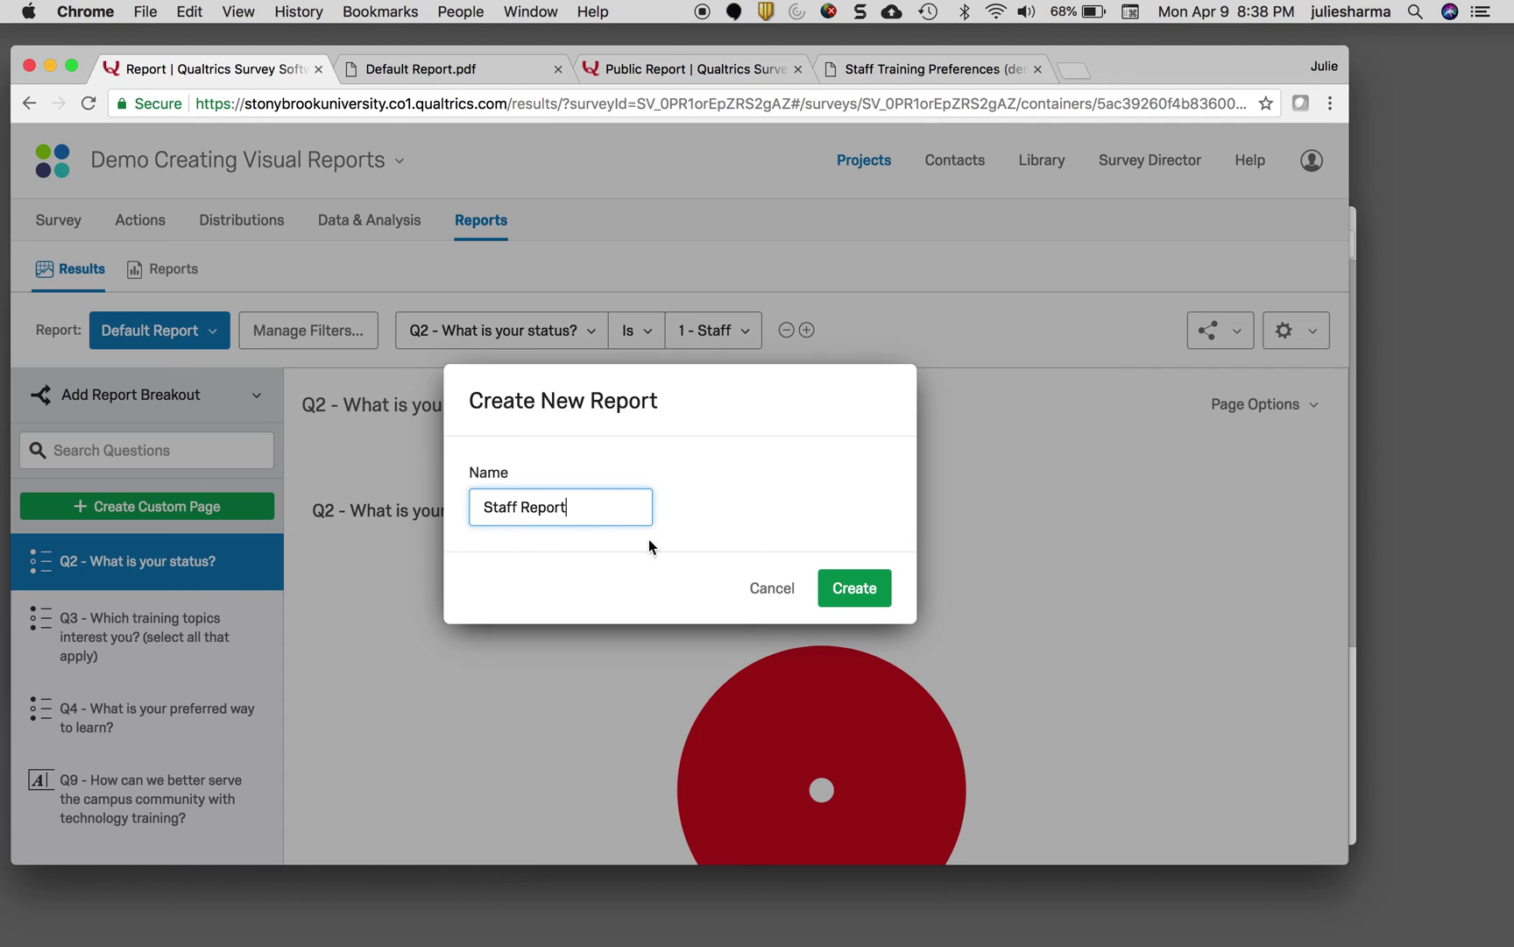